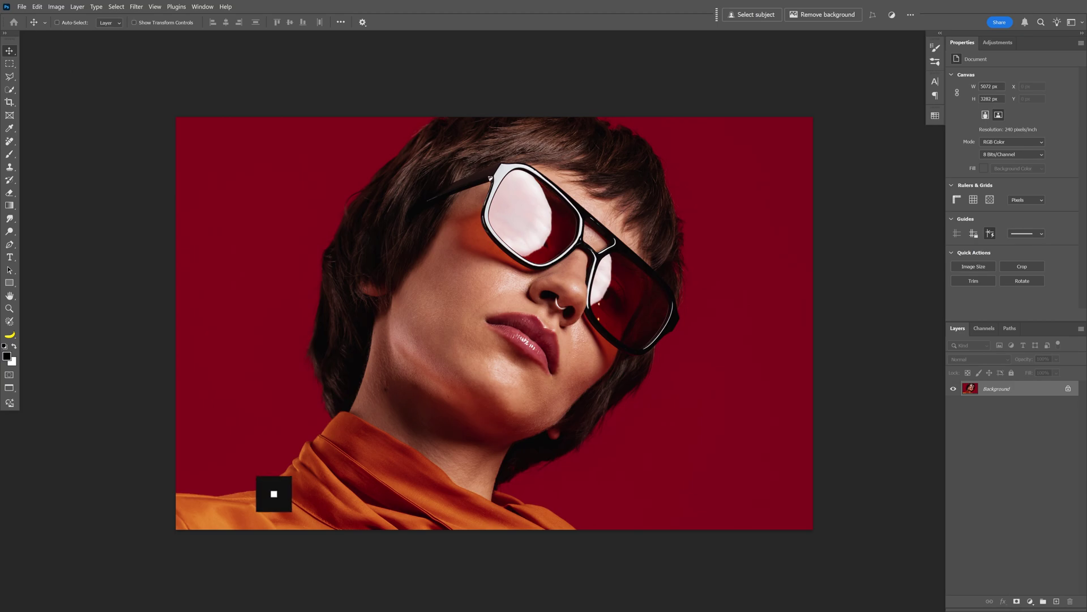
Step: Check the portrait's image size without changing it and return to the Move tool
key(ctrl+alt+i)
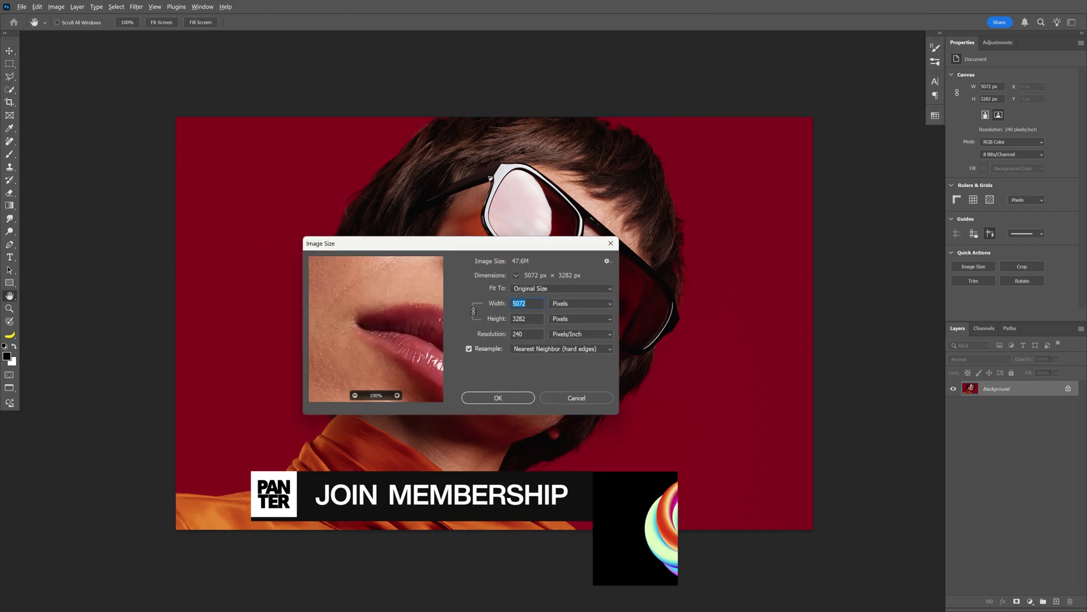
key(Escape)
key(v)
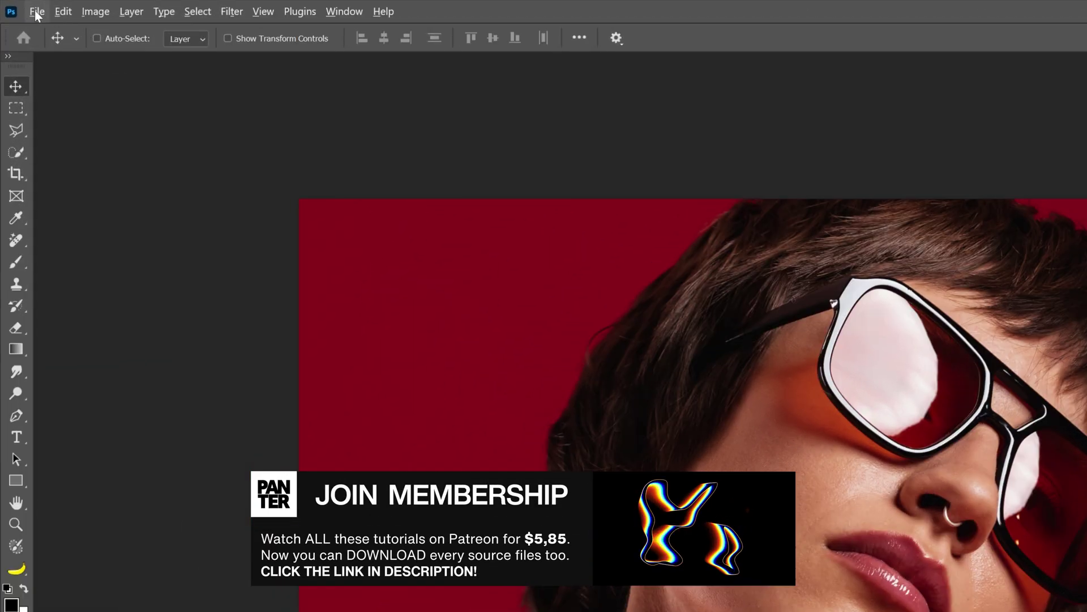
Step: Create a new 10 × 10 px document with a black background and zoom to fit it
click(22, 7)
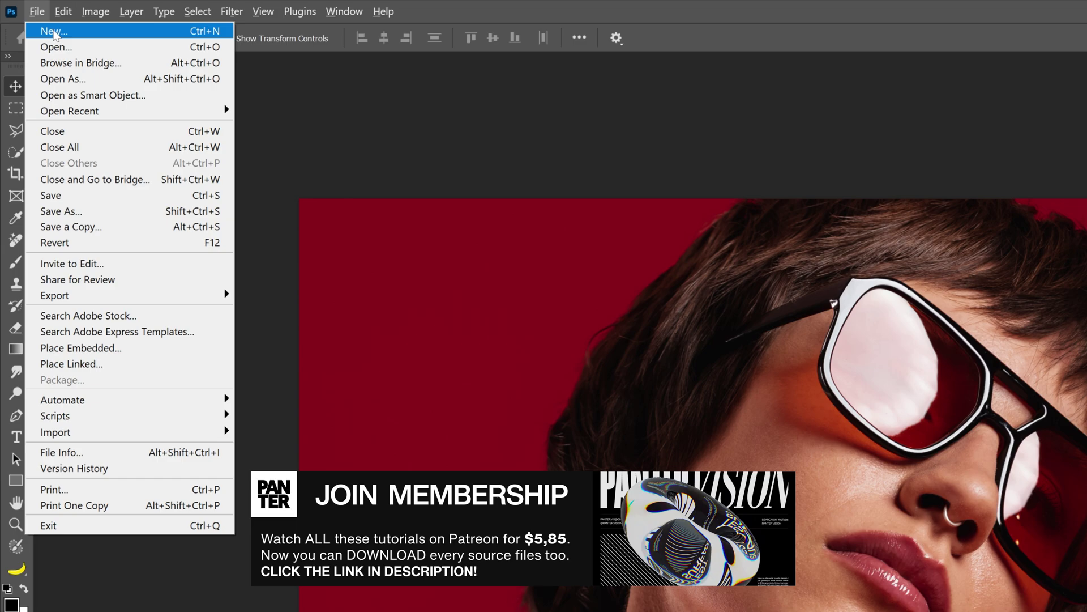
click(51, 31)
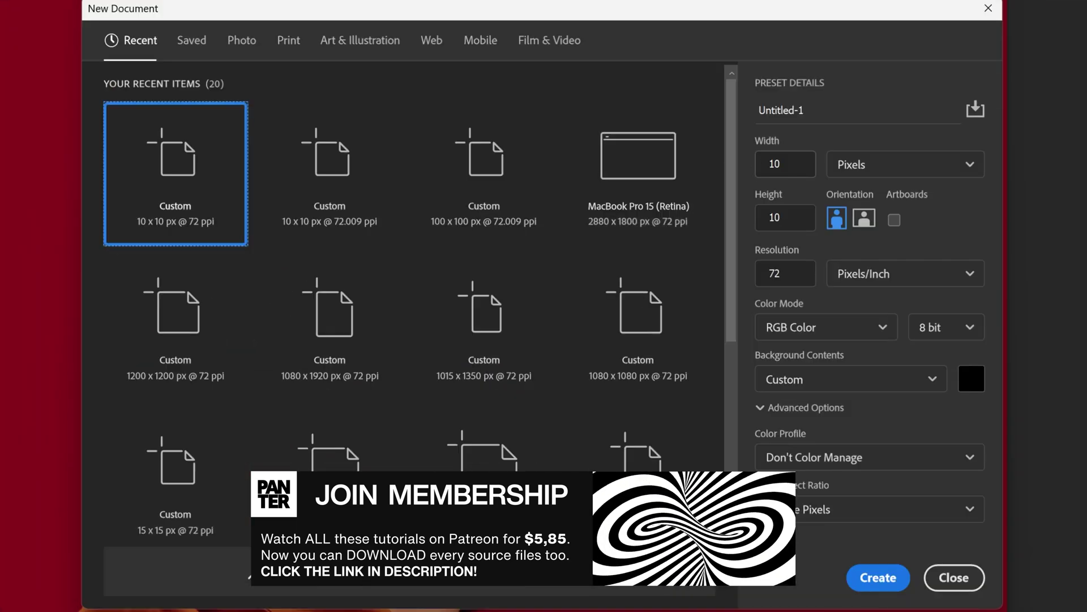
click(762, 164)
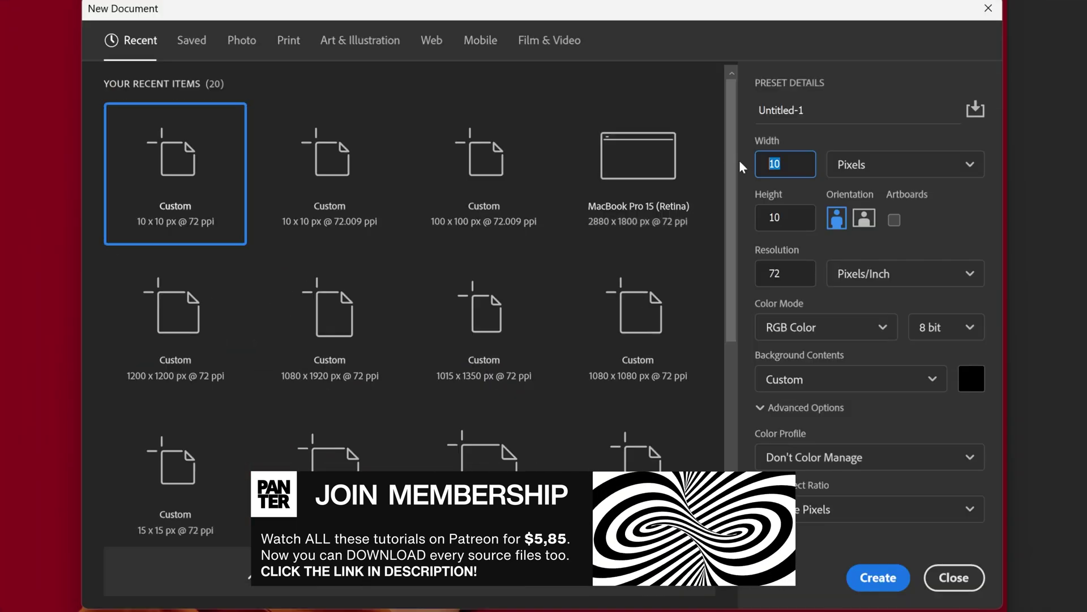
click(762, 218)
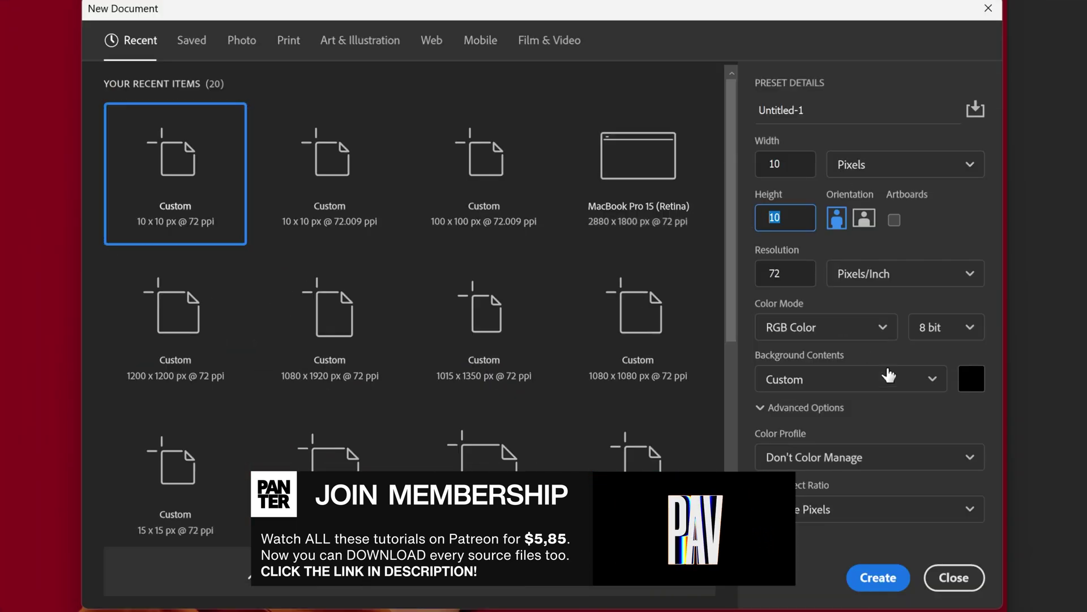
click(878, 578)
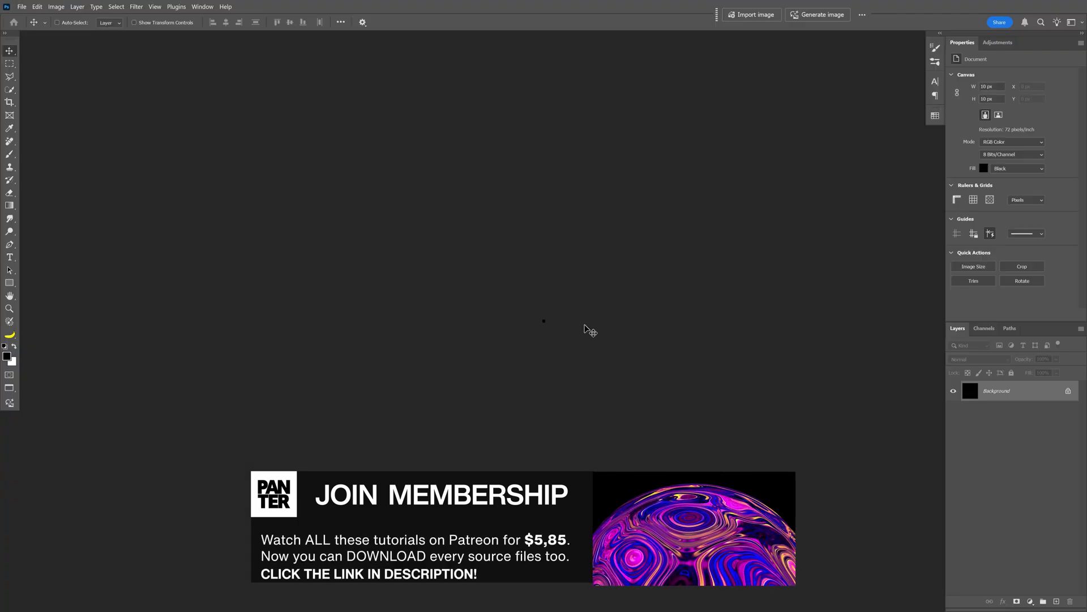
key(ctrl+0)
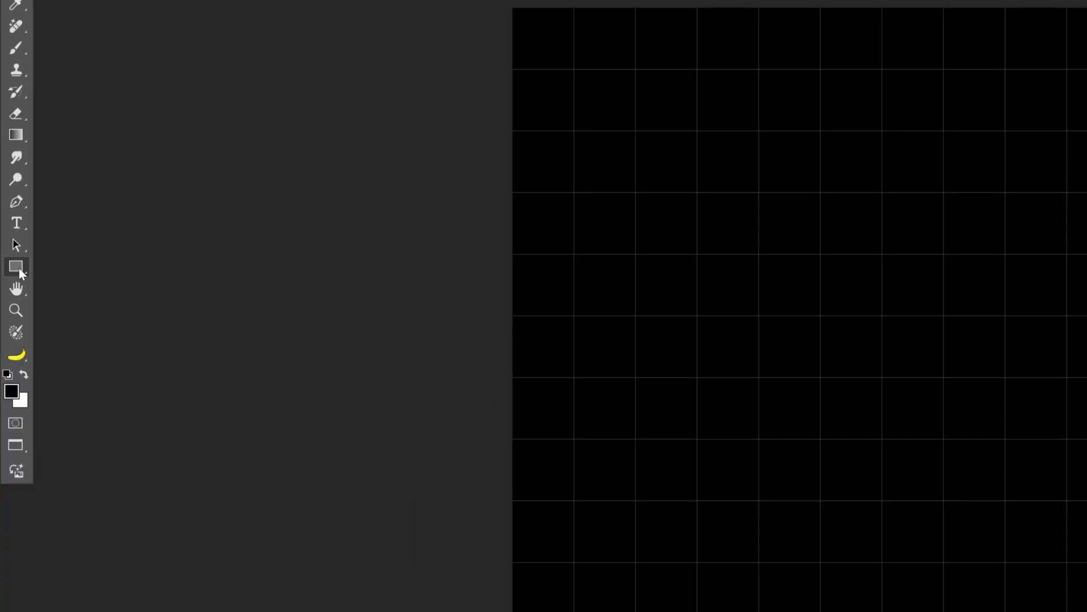
Step: Set the shape fill to white and draw three tall 2 × 8 px bars side by side
click(250, 39)
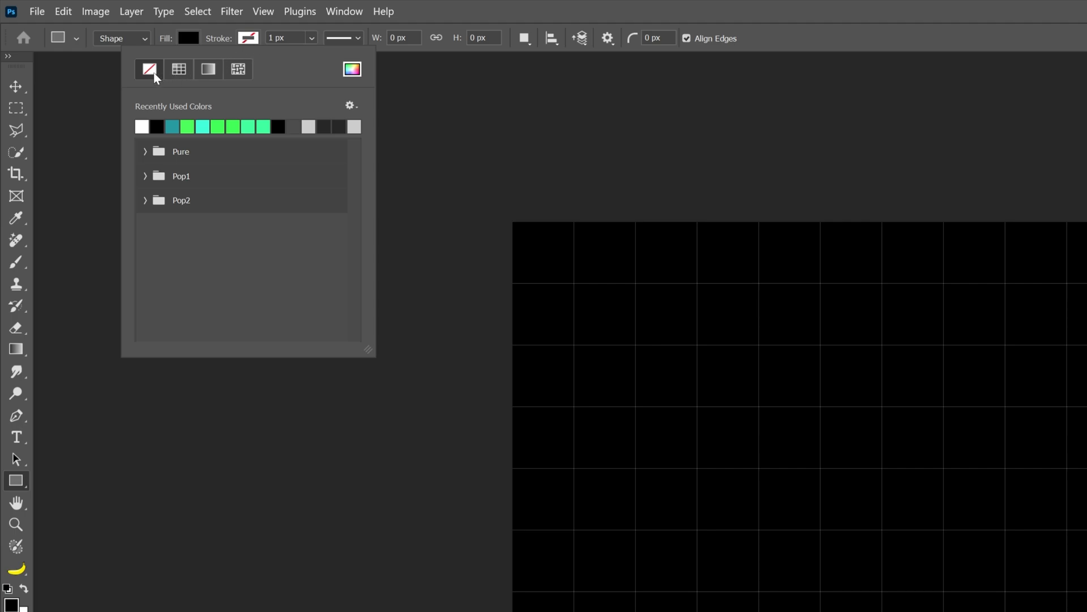
click(193, 41)
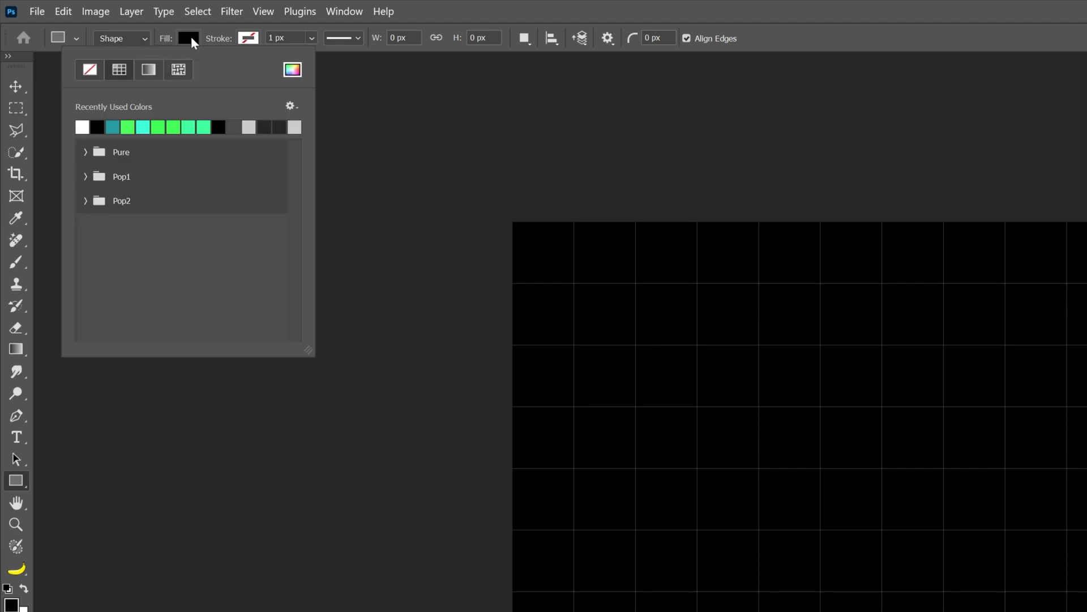
click(83, 128)
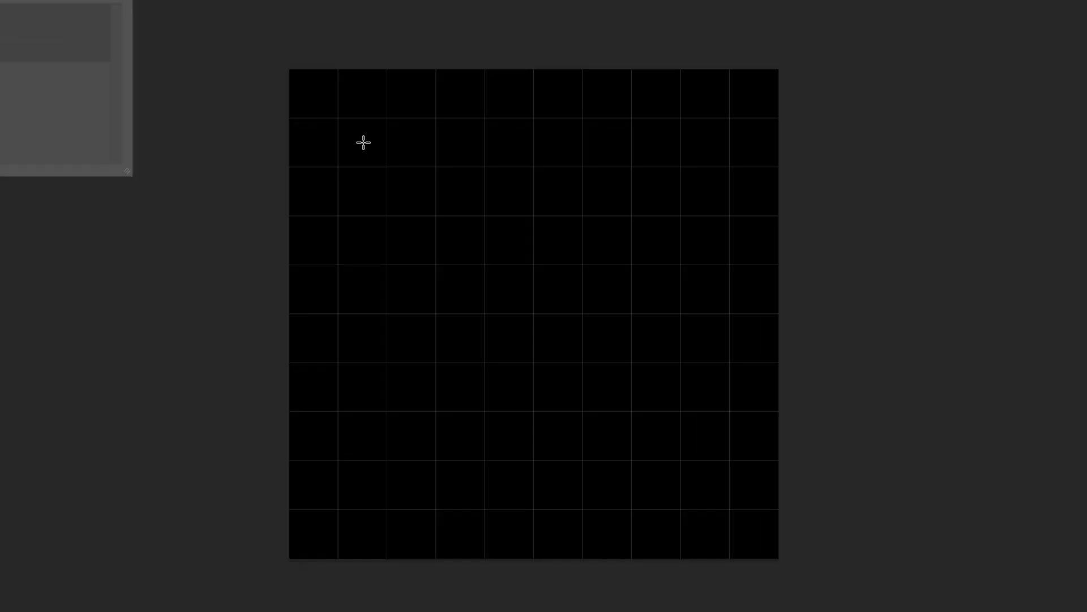
mouse_move(364, 143)
mouse_down()
mouse_move(389, 182)
mouse_move(402, 273)
mouse_move(406, 467)
mouse_move(397, 475)
mouse_up()
mouse_move(475, 134)
mouse_down()
mouse_move(503, 162)
mouse_move(532, 463)
mouse_move(565, 492)
mouse_up()
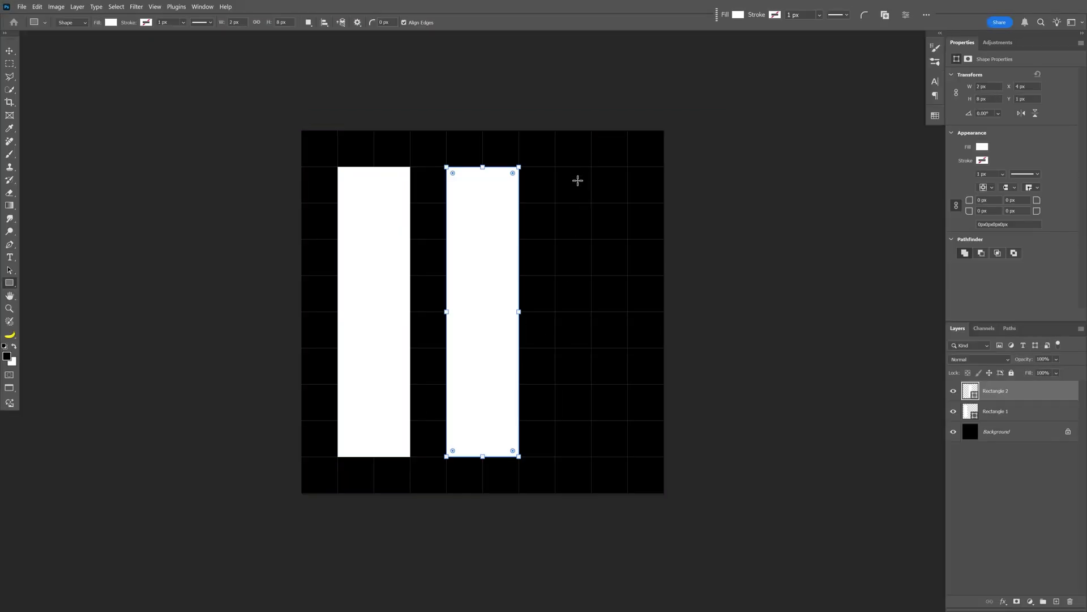
drag(555, 167, 629, 457)
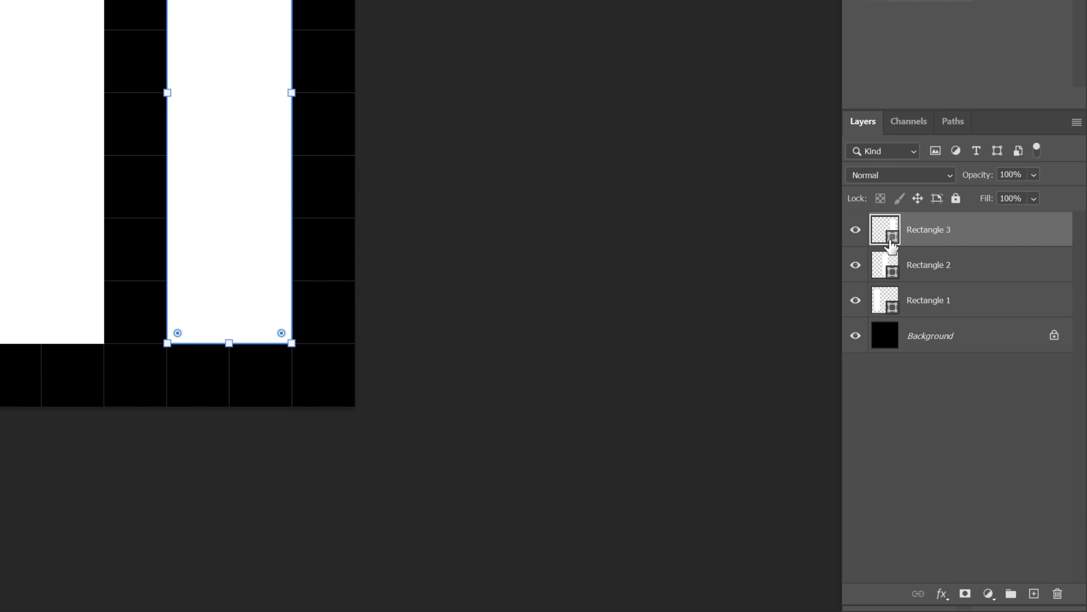
Step: Set the bars' fill brightness: Rectangle 3 to 15, Rectangle 2 to 80, Rectangle 1 to 30
double_click(890, 244)
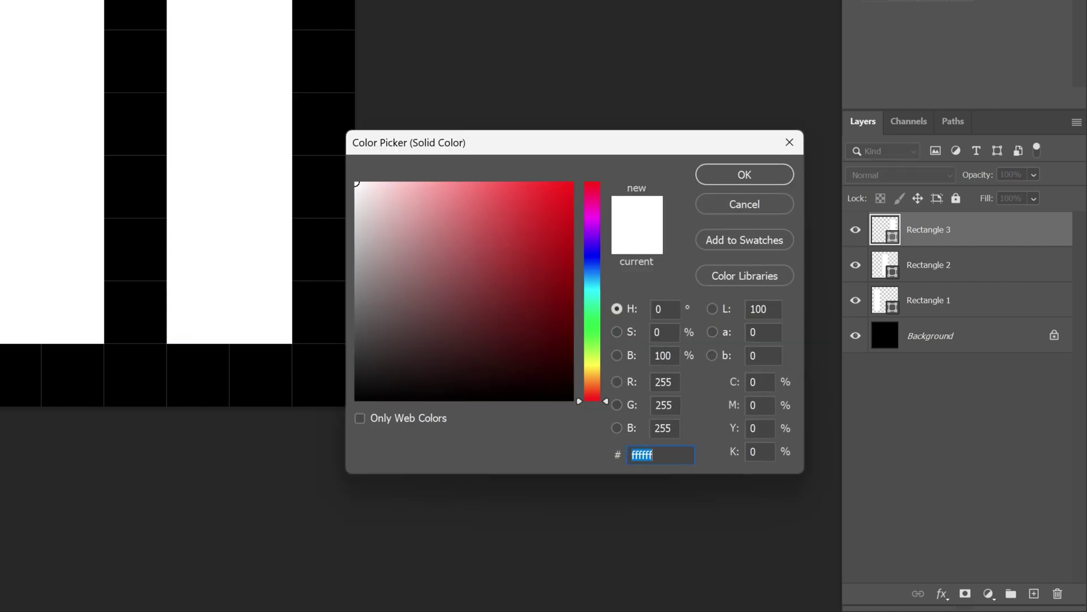
click(660, 355)
text(15)
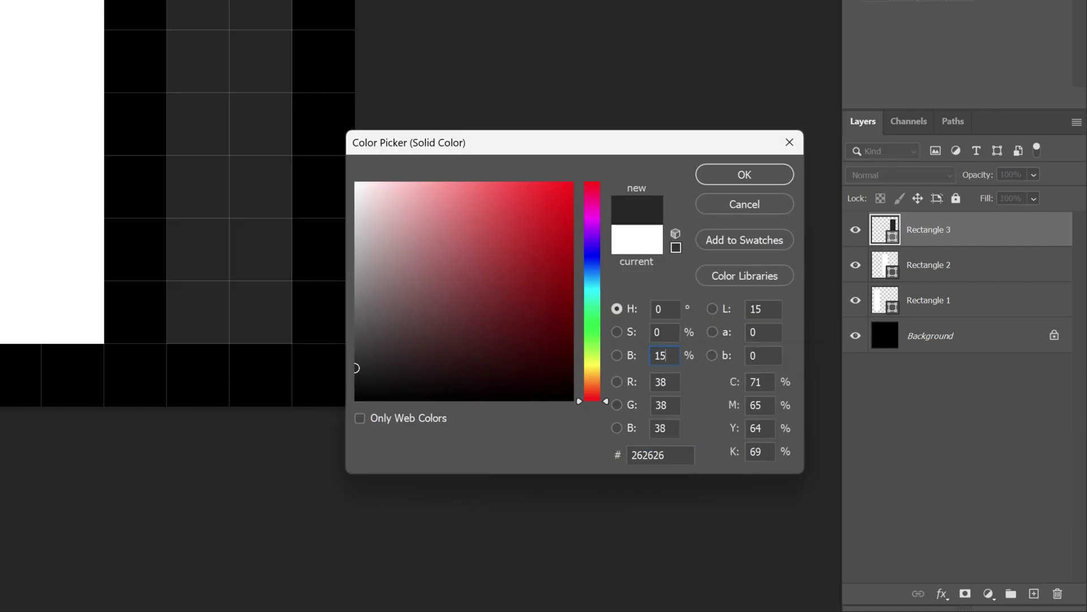
key(Return)
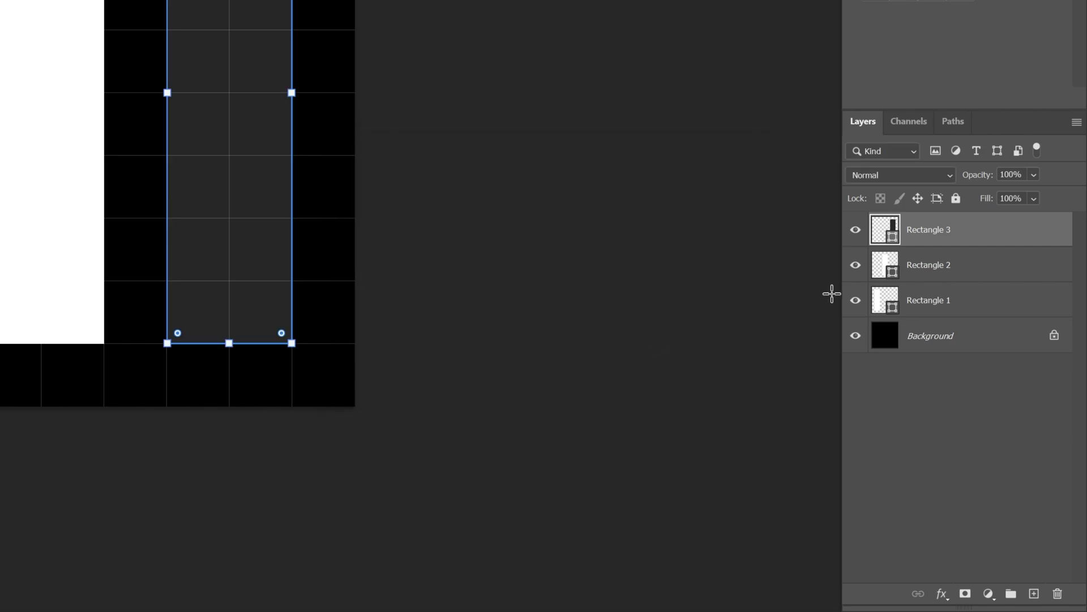
double_click(882, 271)
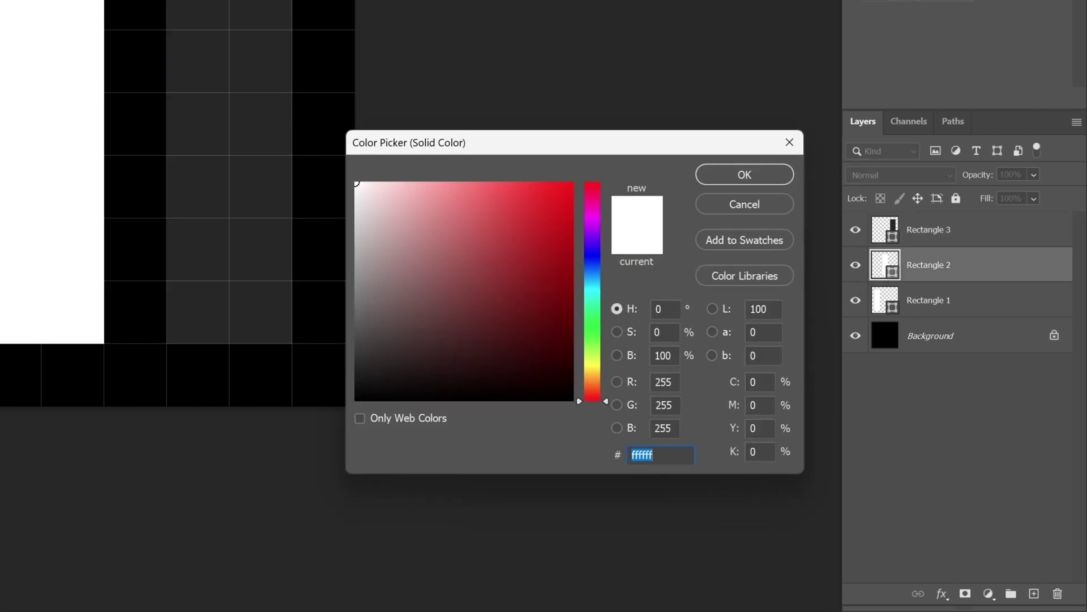
key(BackSpace)
key(BackSpace)
key(BackSpace)
text(80)
key(Return)
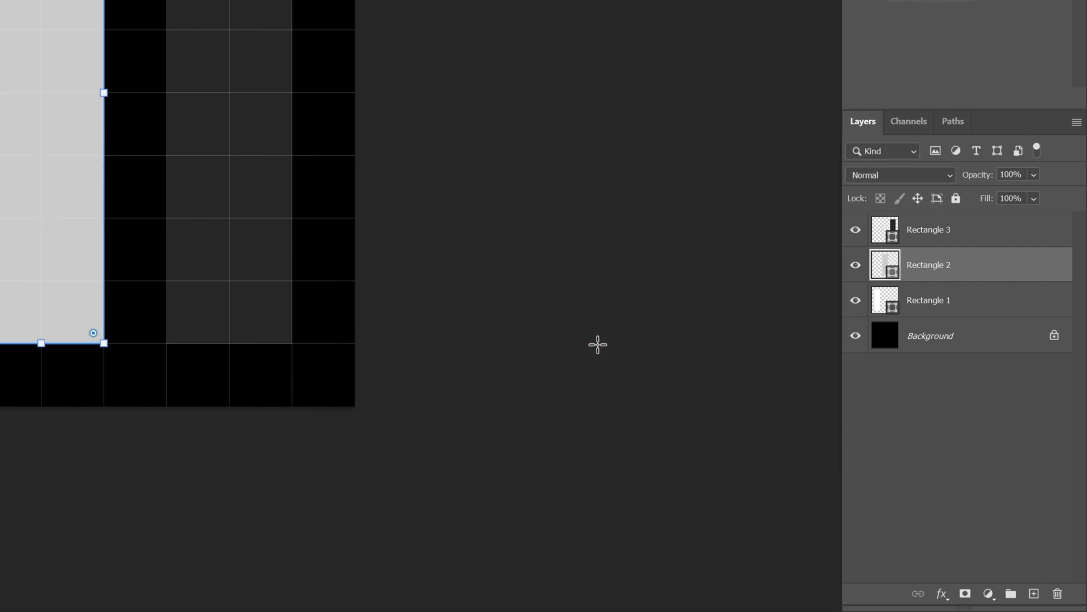
double_click(887, 306)
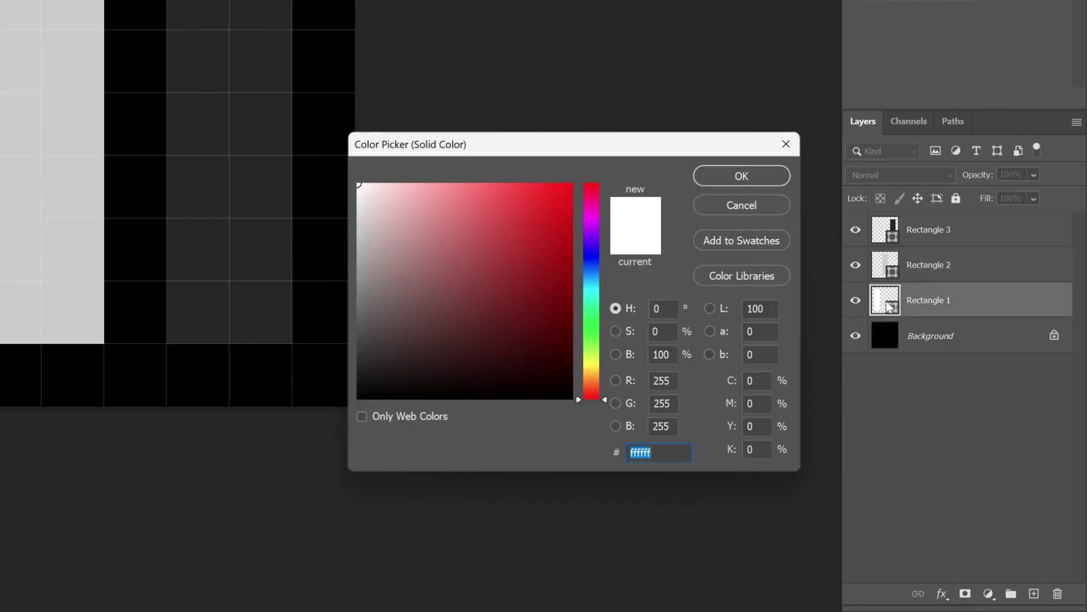
click(660, 349)
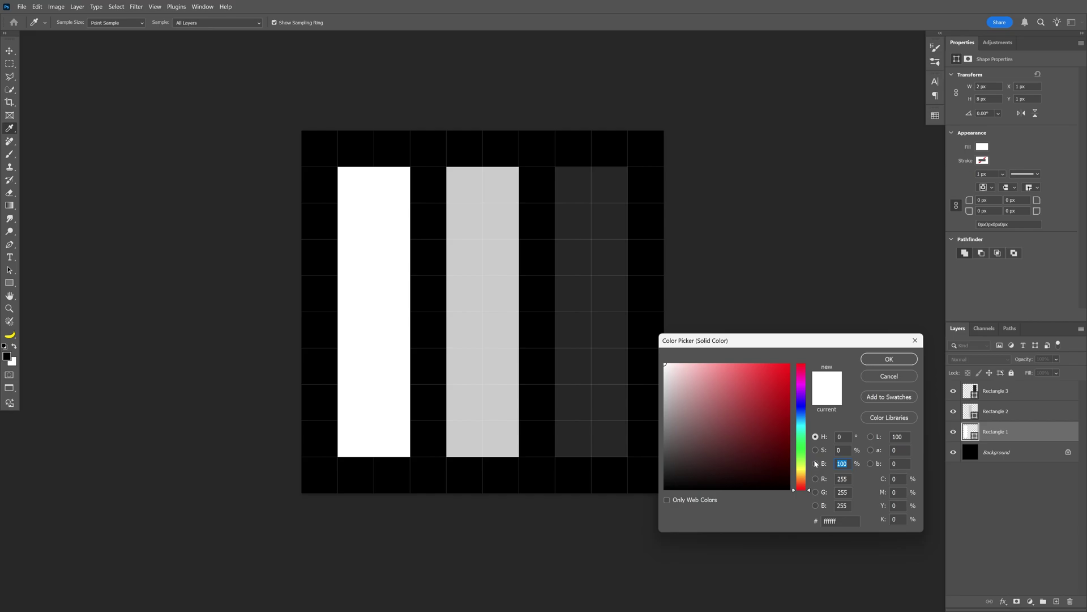
text(30)
key(Return)
key(v)
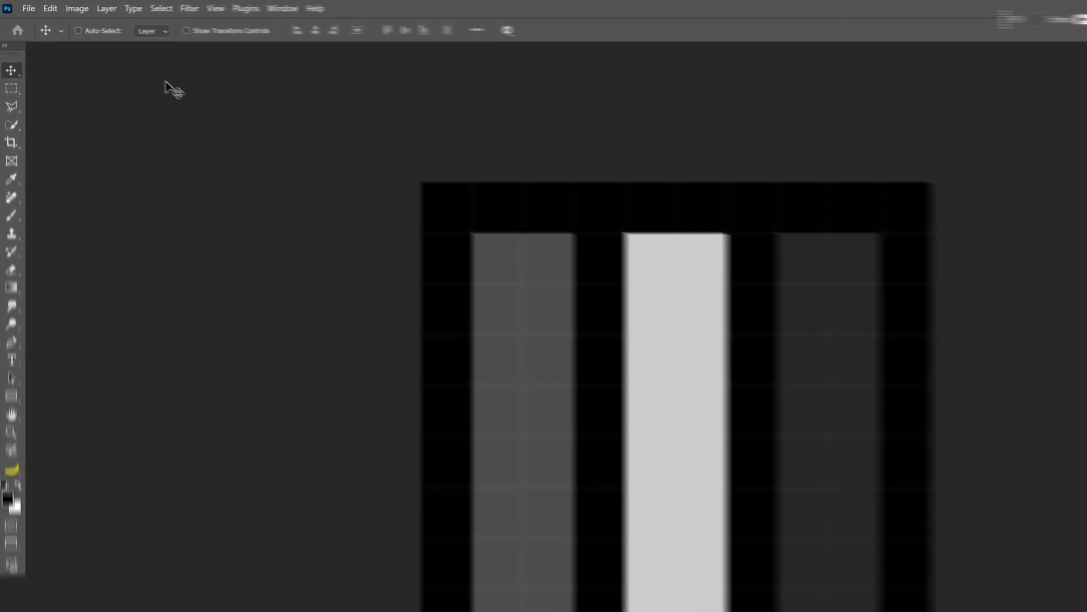
Step: Upscale the tile to 100 px wide with Nearest Neighbor resampling and deselect all layers
click(56, 6)
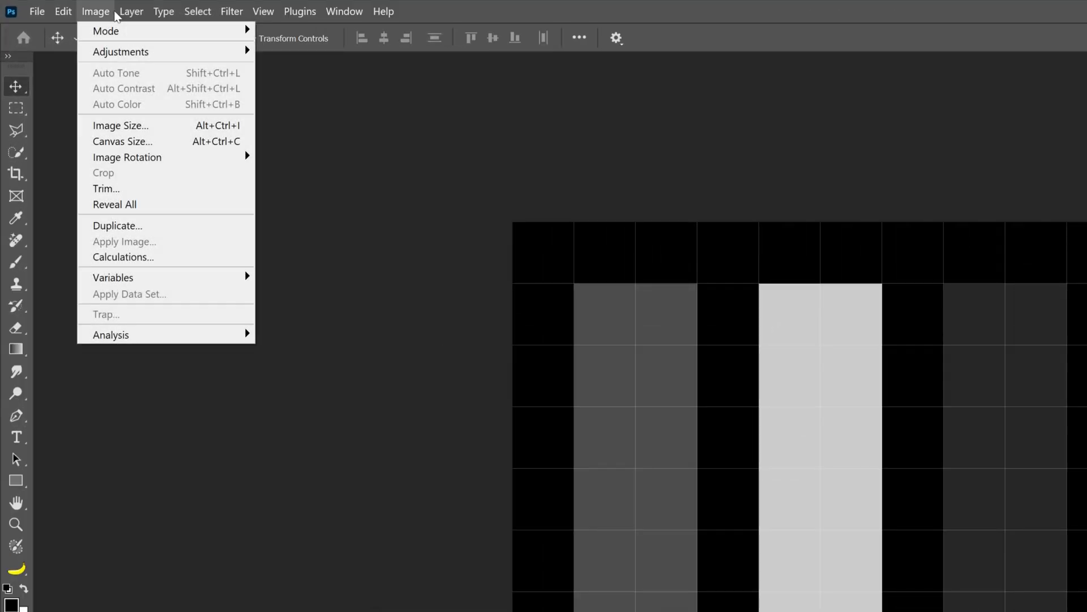
click(154, 130)
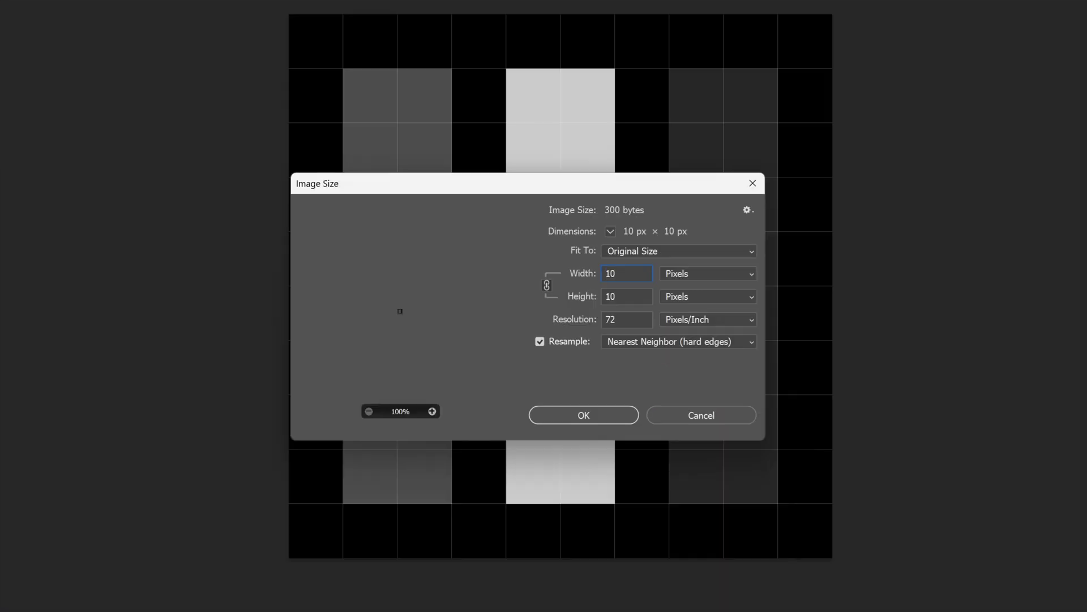
text(0)
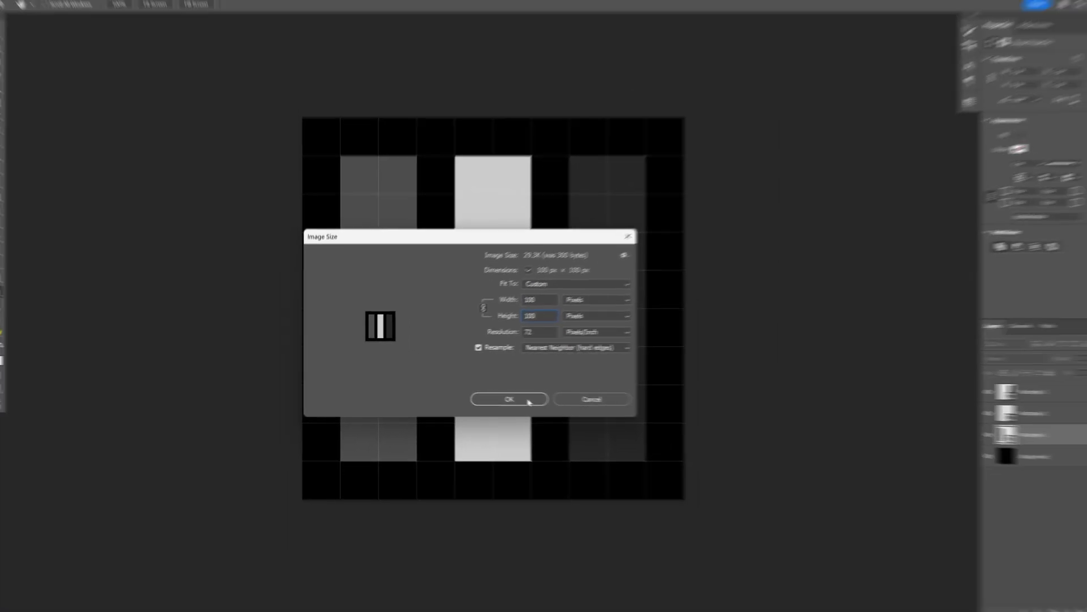
click(611, 414)
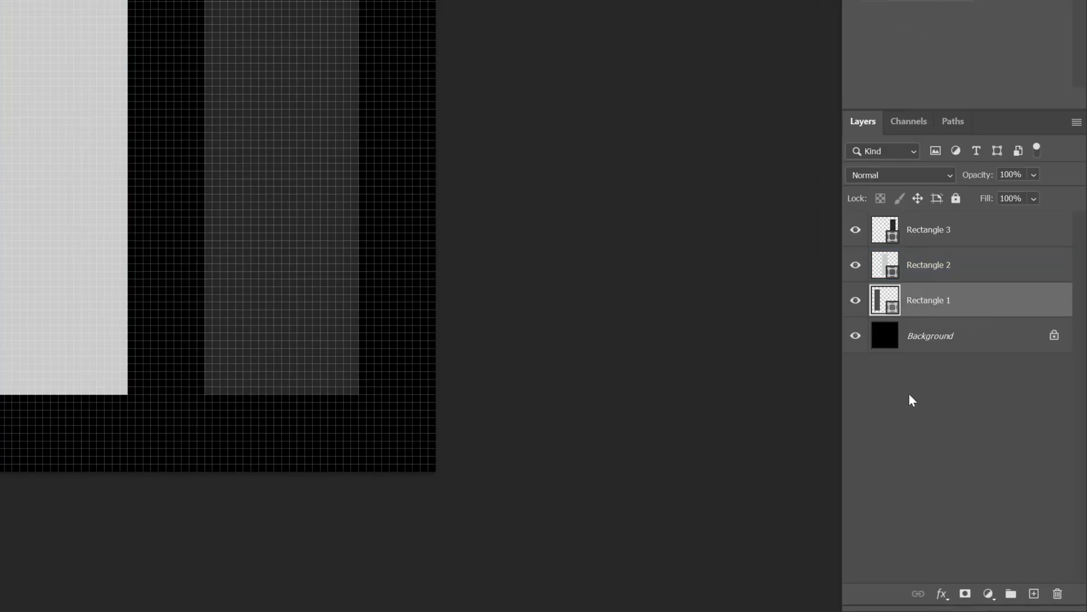
click(968, 404)
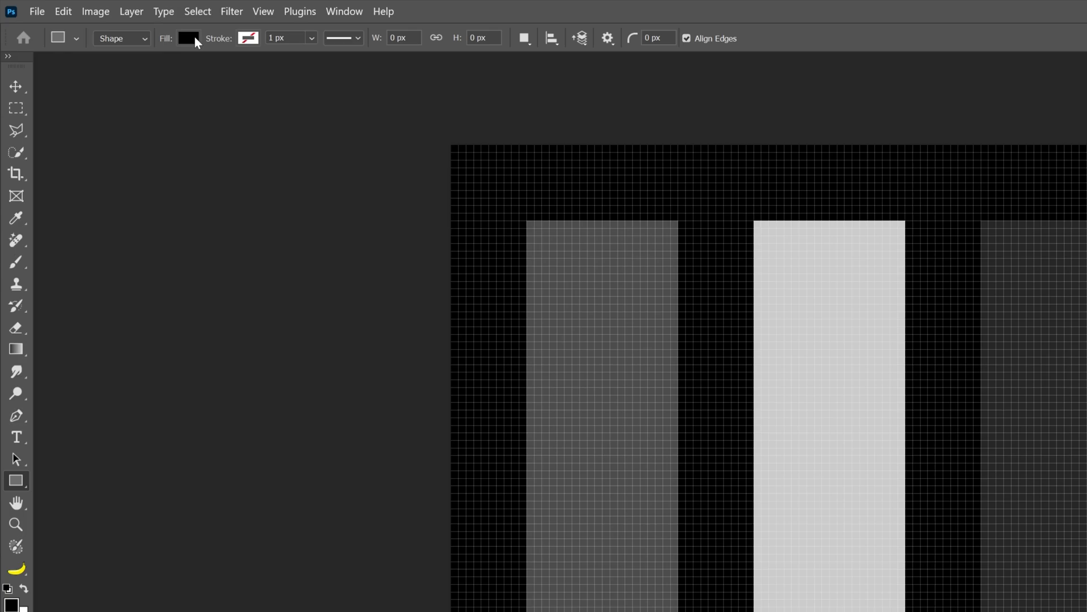
Step: Draw a black horizontal rectangle stretching across the full width of the canvas
click(191, 37)
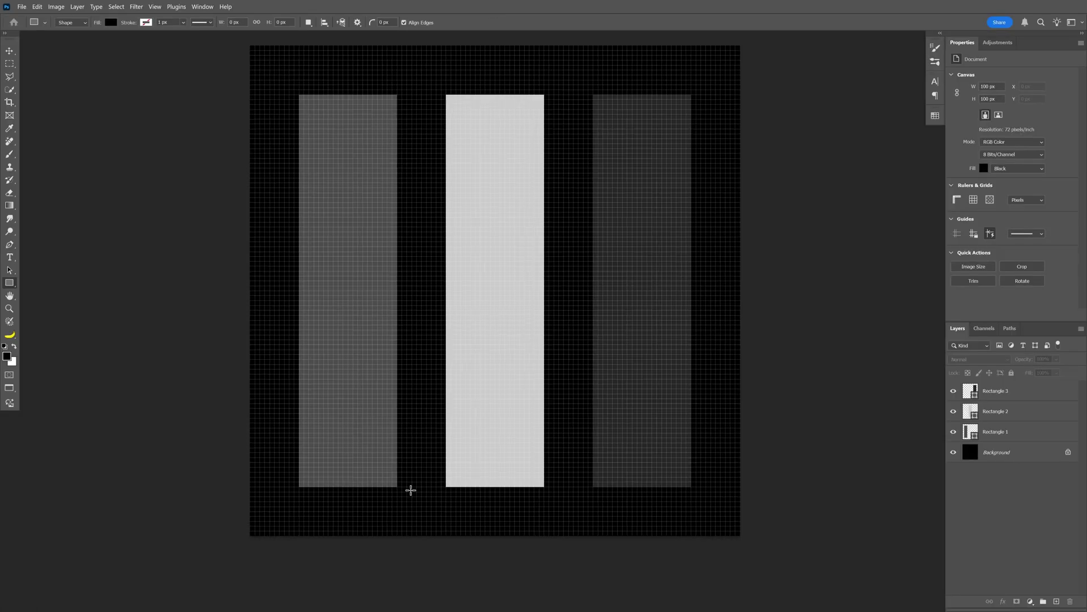
scroll(411, 488, up, 5)
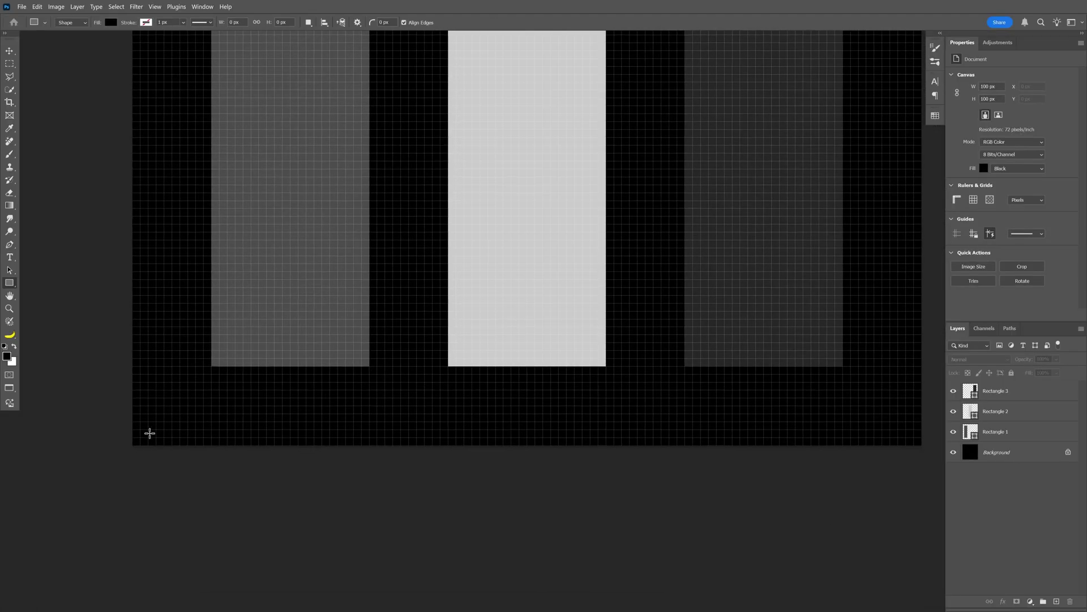
drag(138, 441, 777, 367)
scroll(791, 382, right, 2)
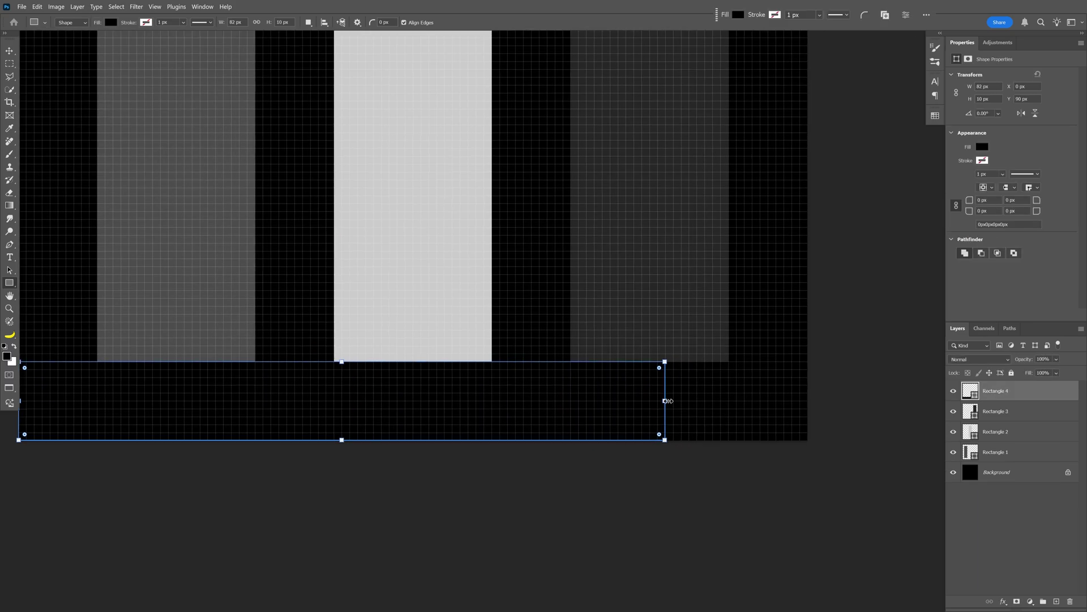
drag(666, 400, 815, 383)
scroll(529, 393, down, 2)
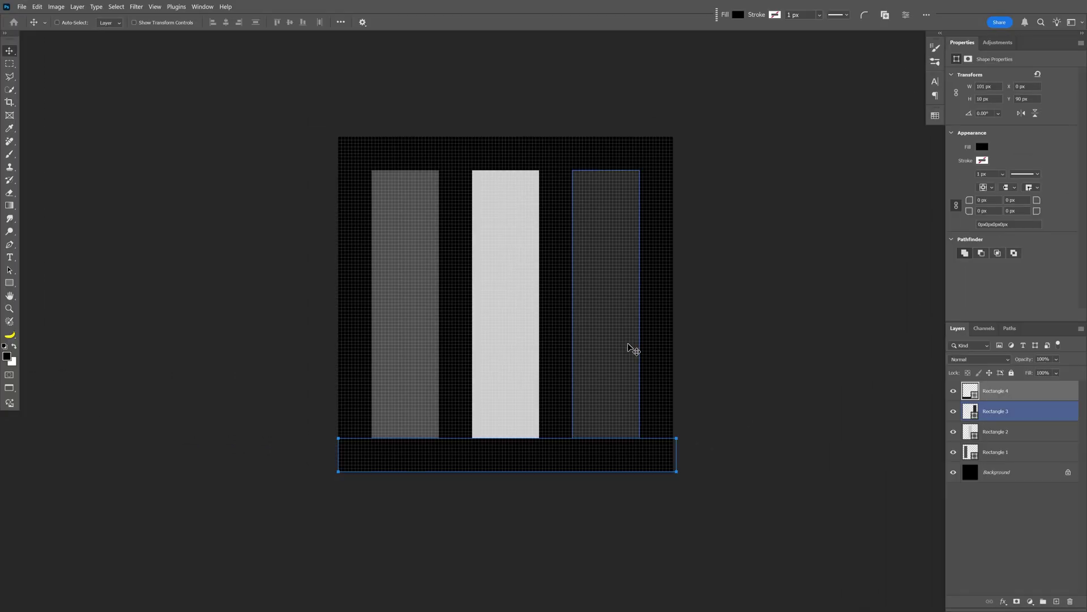
Step: Centre the black bar vertically on the canvas, deselect, and select the rectangle layers
key(ctrl+a)
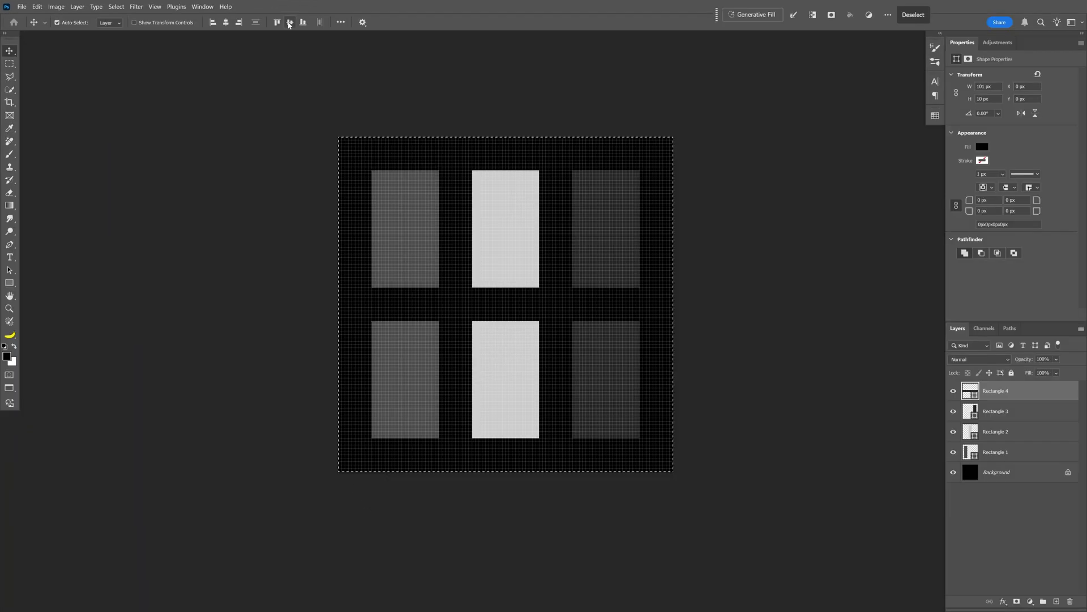
click(289, 25)
key(ctrl+d)
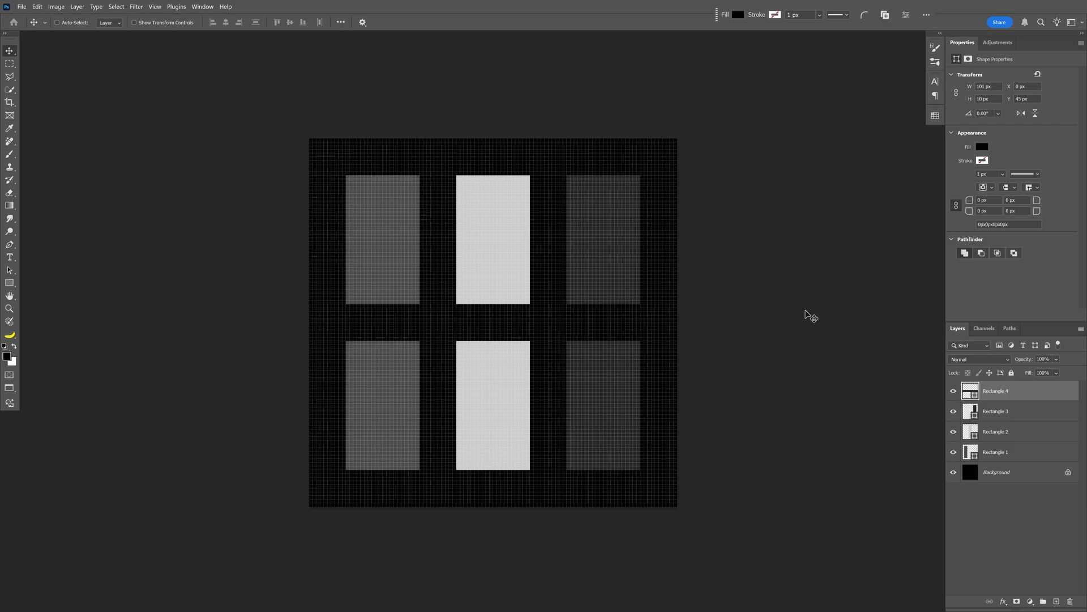
click(996, 411)
Step: Convert the four rectangle layers into one smart object and apply a 4.4 px Gaussian Blur
click(1020, 453)
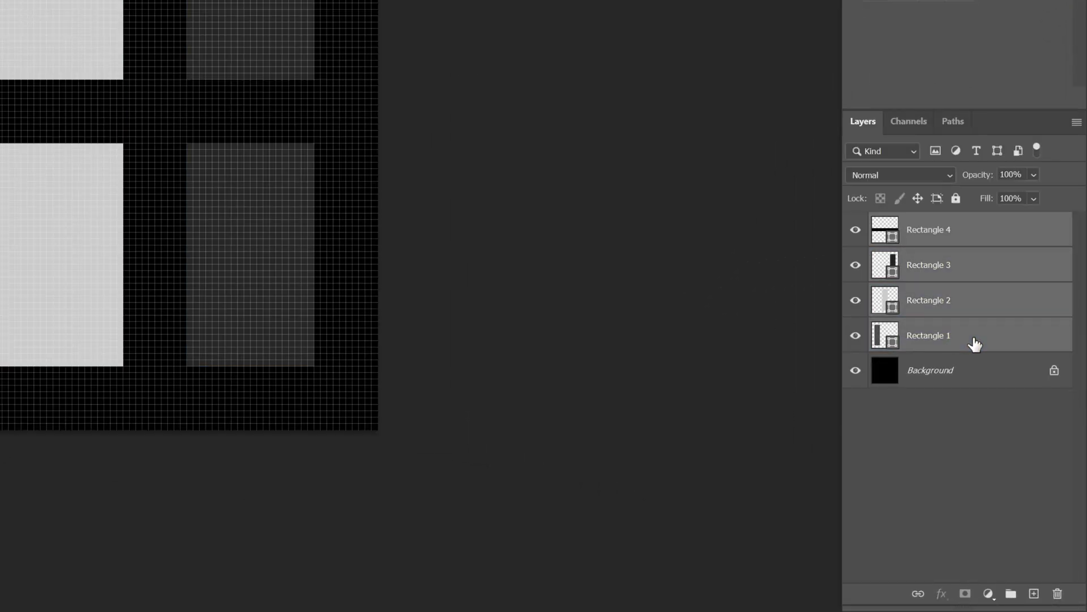
right_click(974, 341)
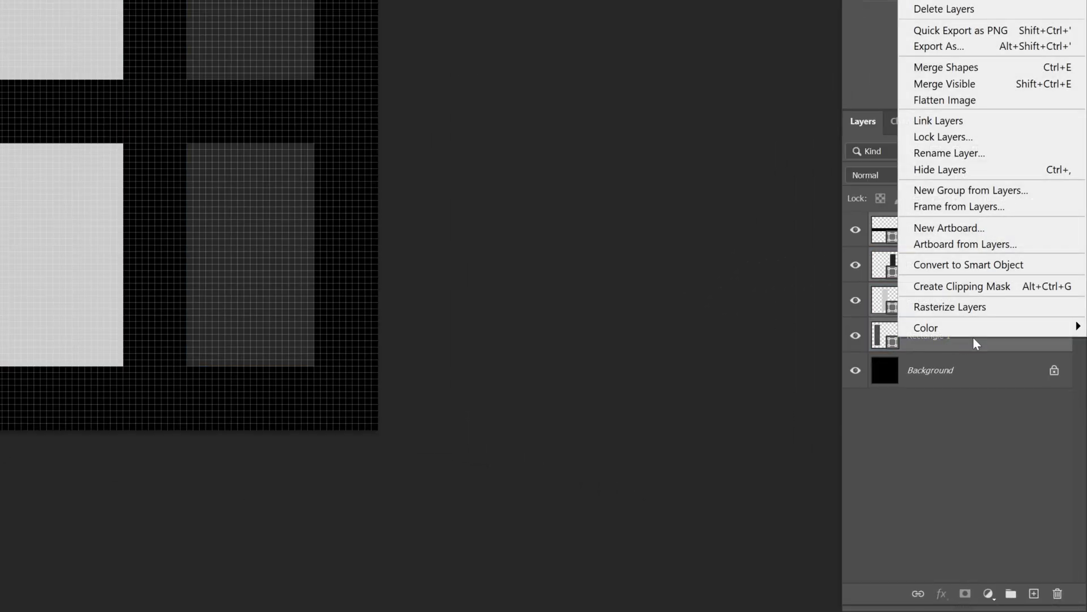
click(1002, 266)
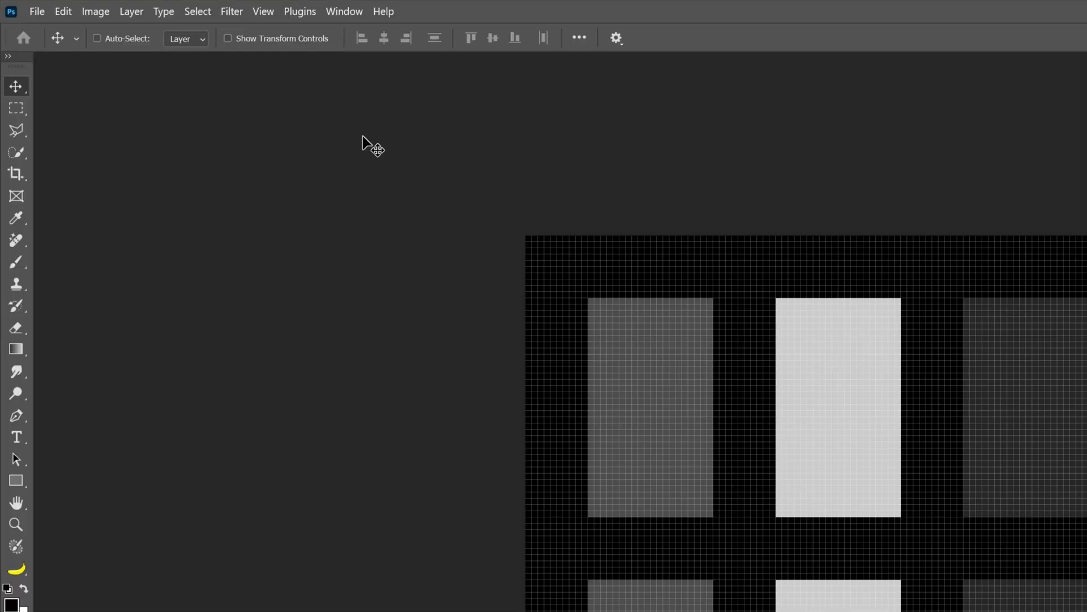
click(240, 18)
mouse_move(299, 224)
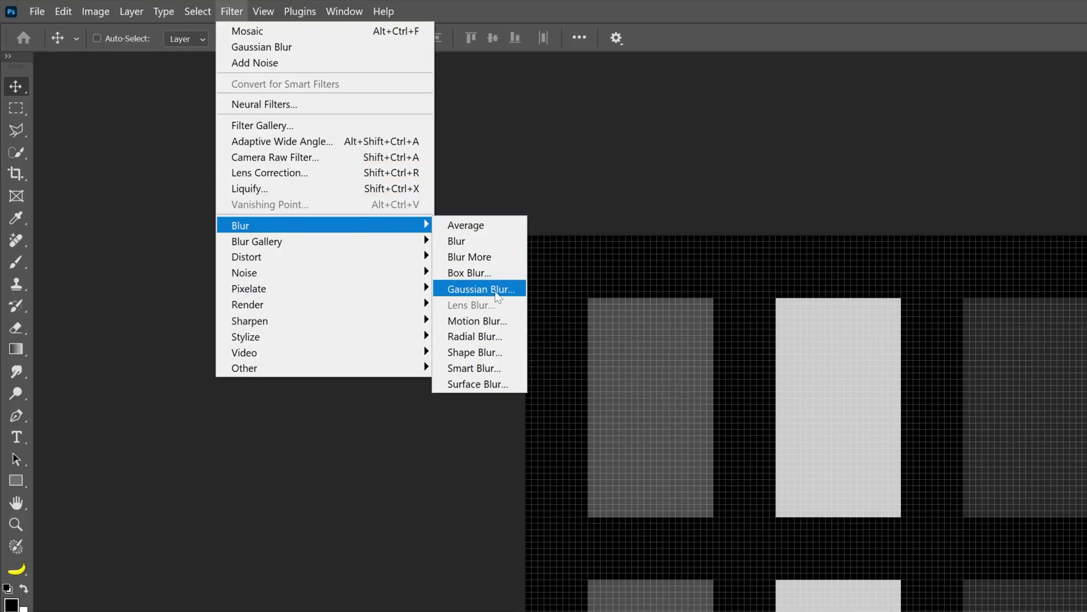
click(482, 289)
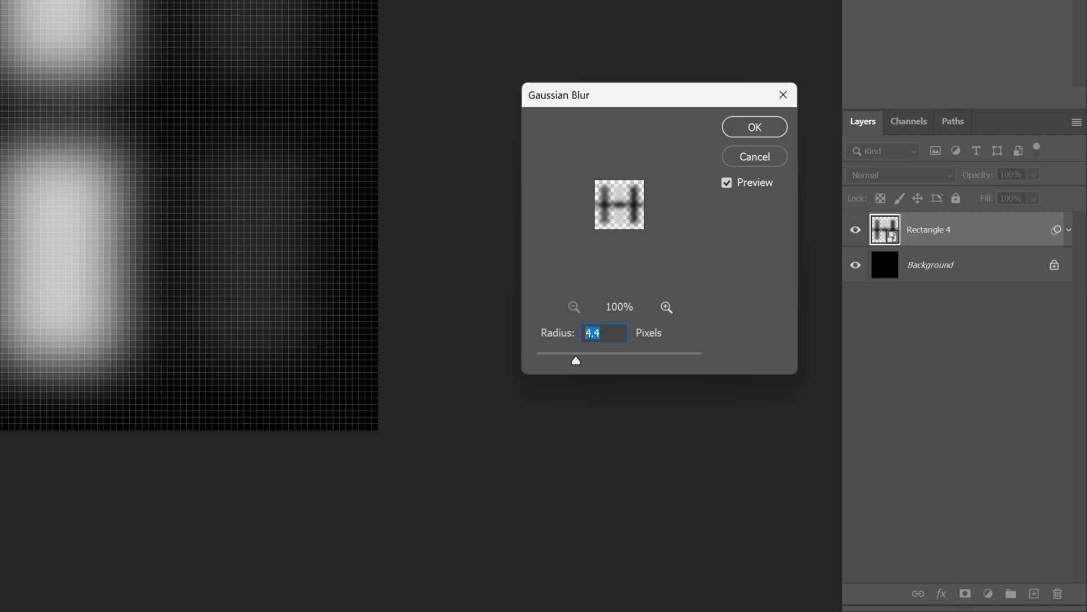
click(746, 127)
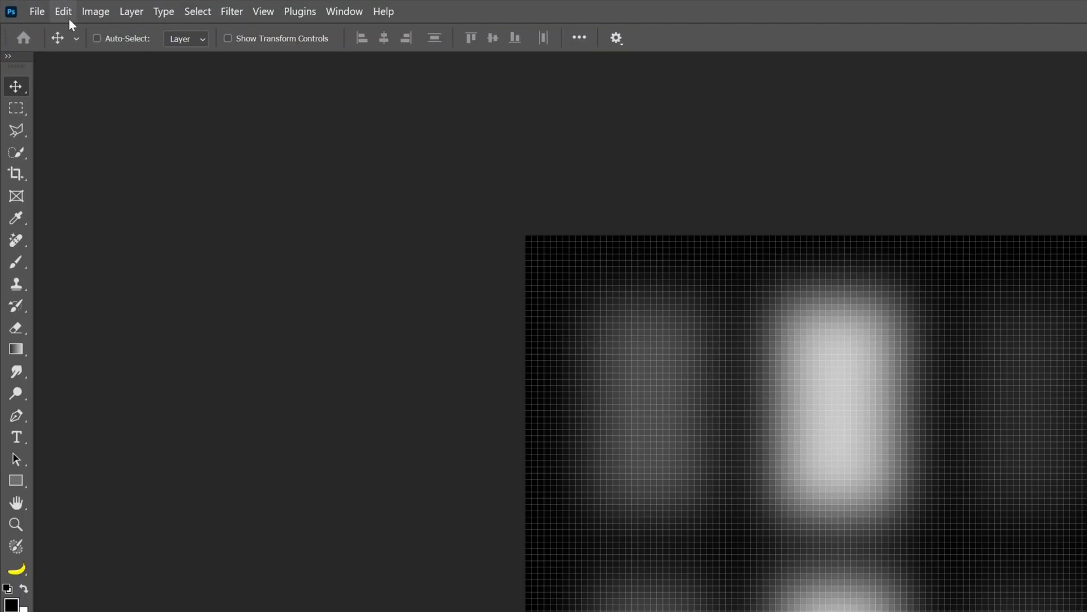
Step: Define the blurred tile as a pattern named Pattern 1
click(38, 7)
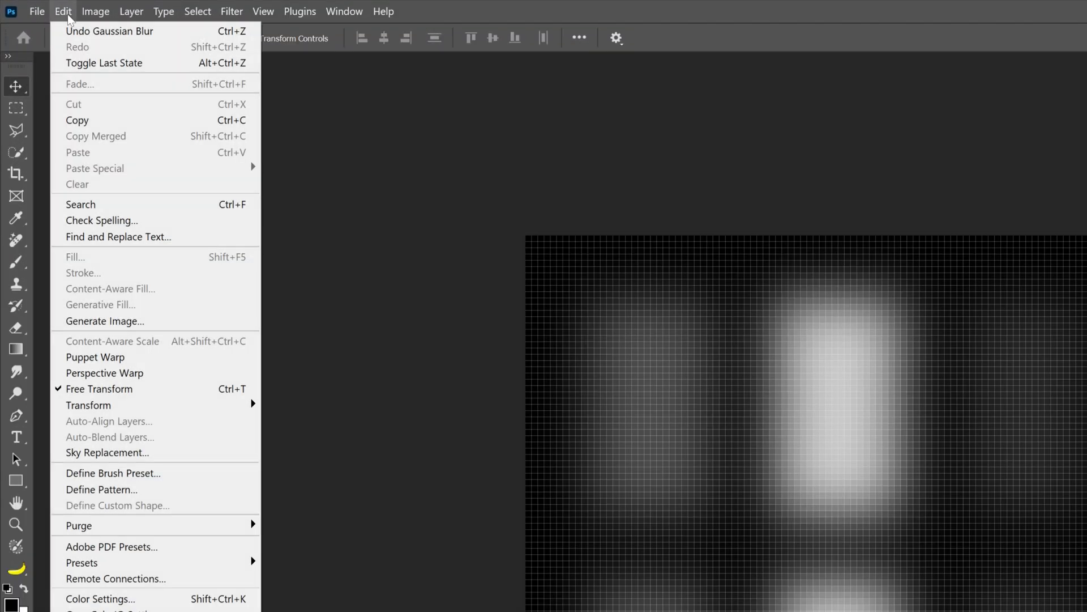
click(140, 492)
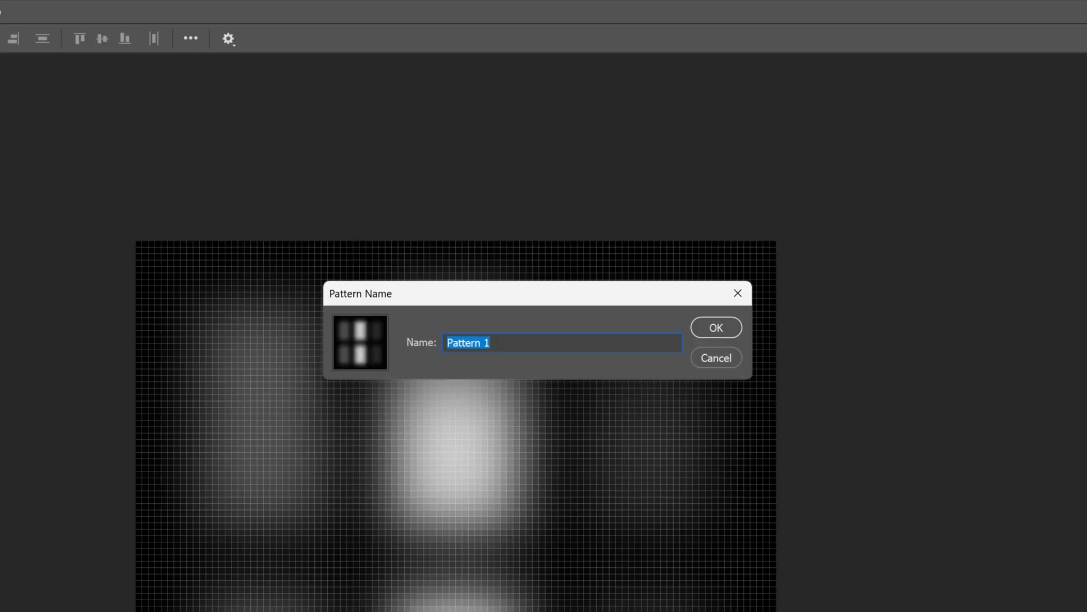
key(Return)
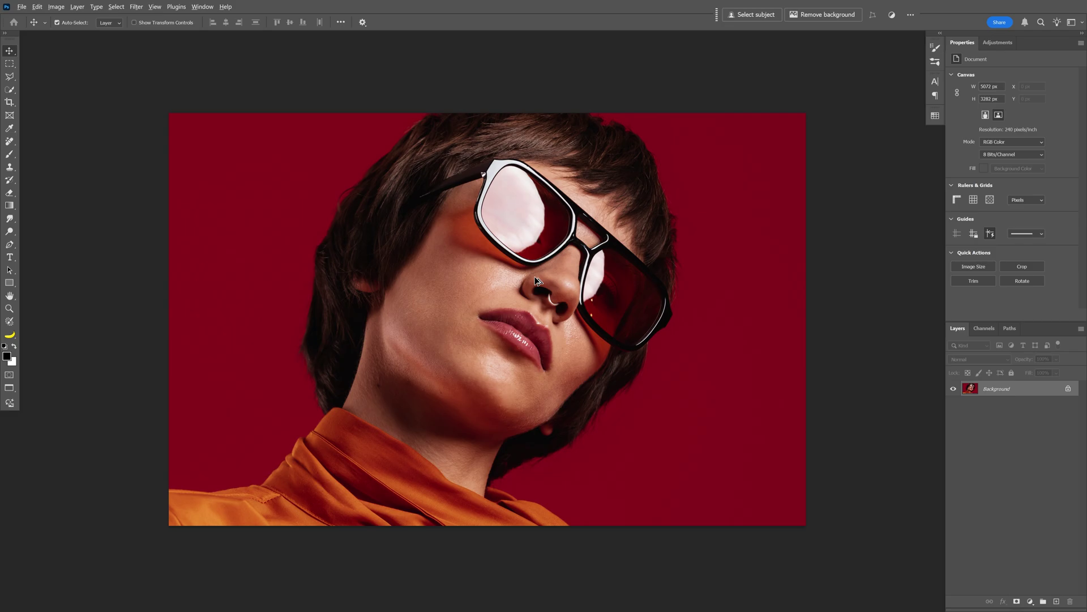
Step: Resize the portrait to 3000 px wide
key(ctrl+alt+i)
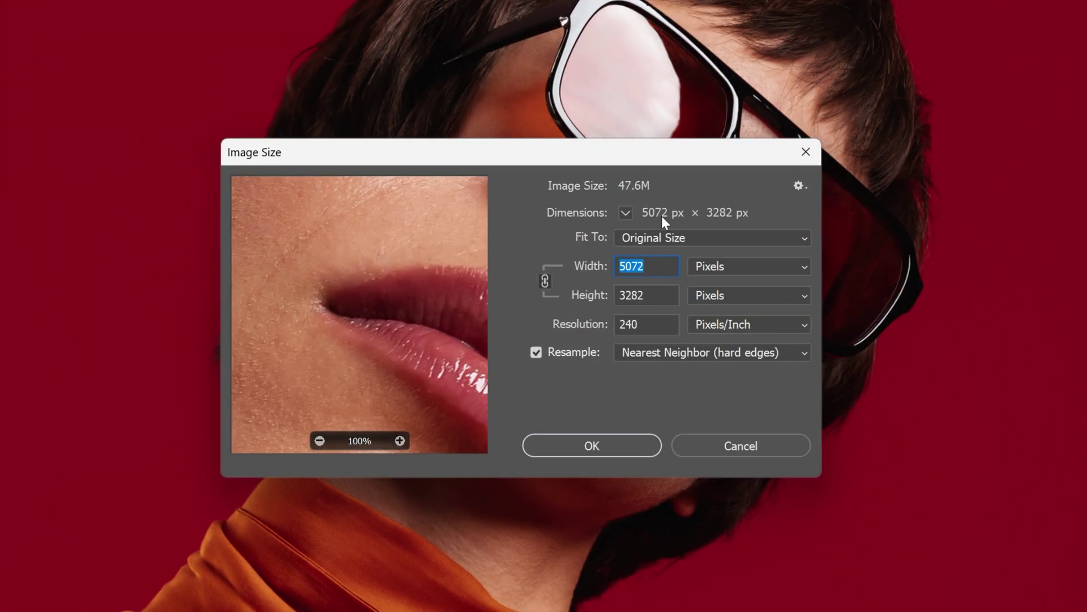
text(3000)
key(Return)
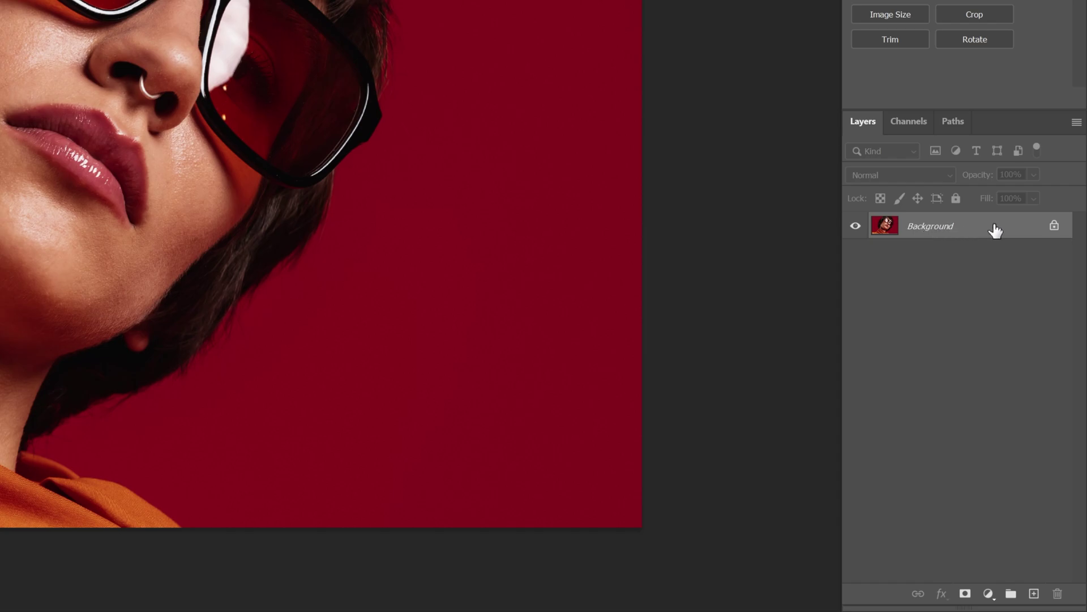
Step: Convert the portrait's Background layer into a smart object
right_click(1034, 390)
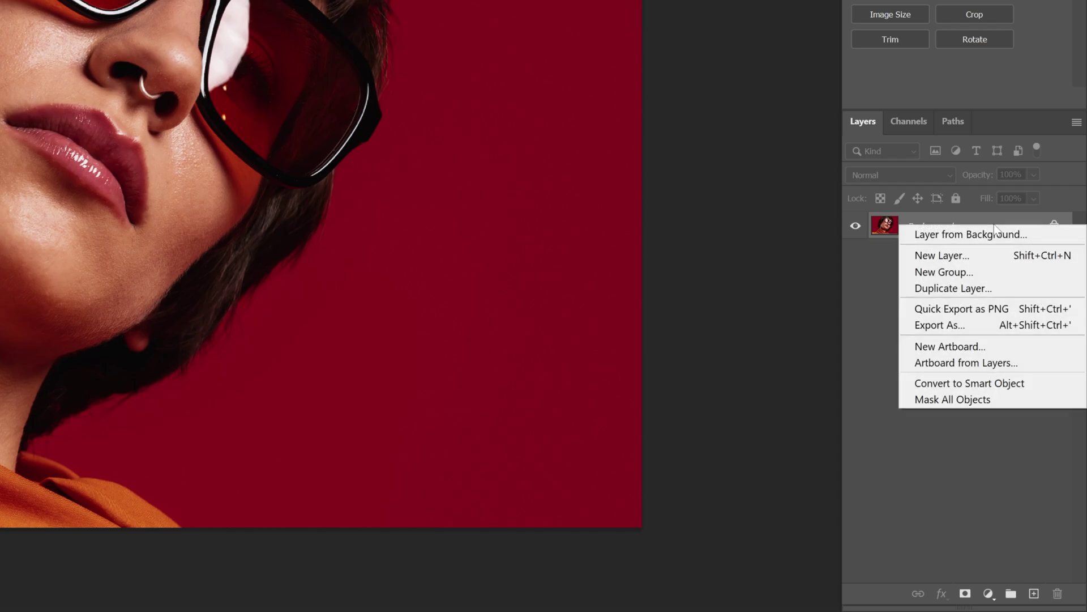
click(1010, 383)
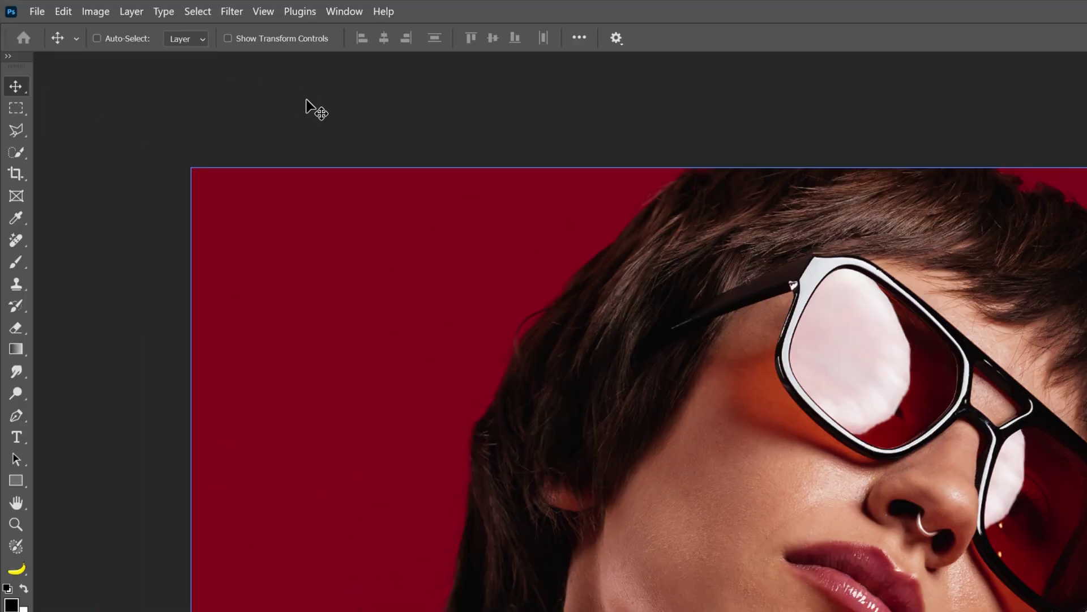
click(110, 19)
mouse_move(121, 53)
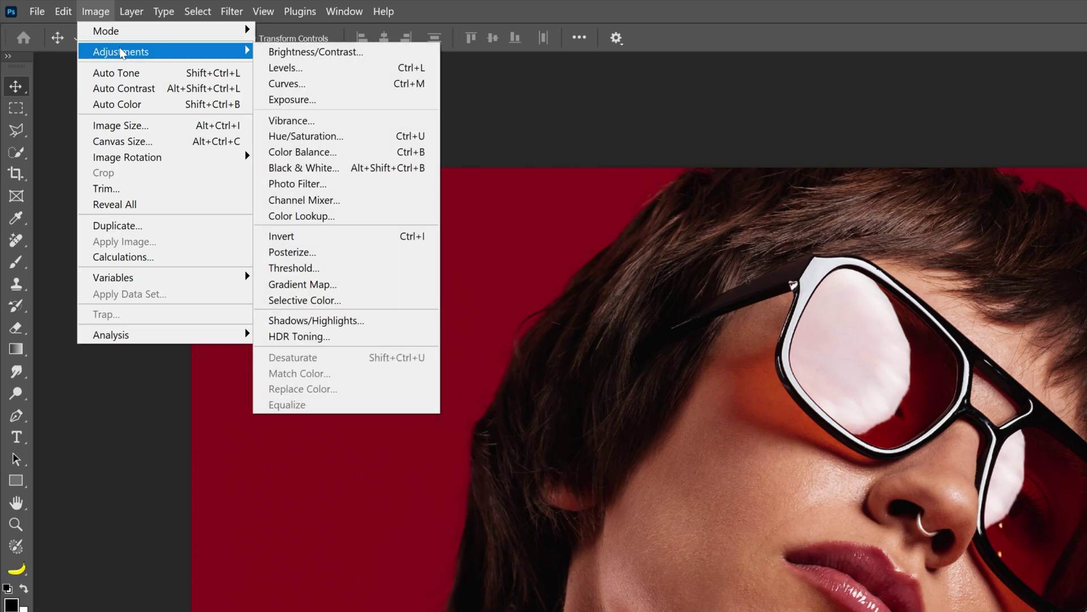
Step: Desaturate the portrait with a Hue/Saturation adjustment at Saturation -100
click(339, 136)
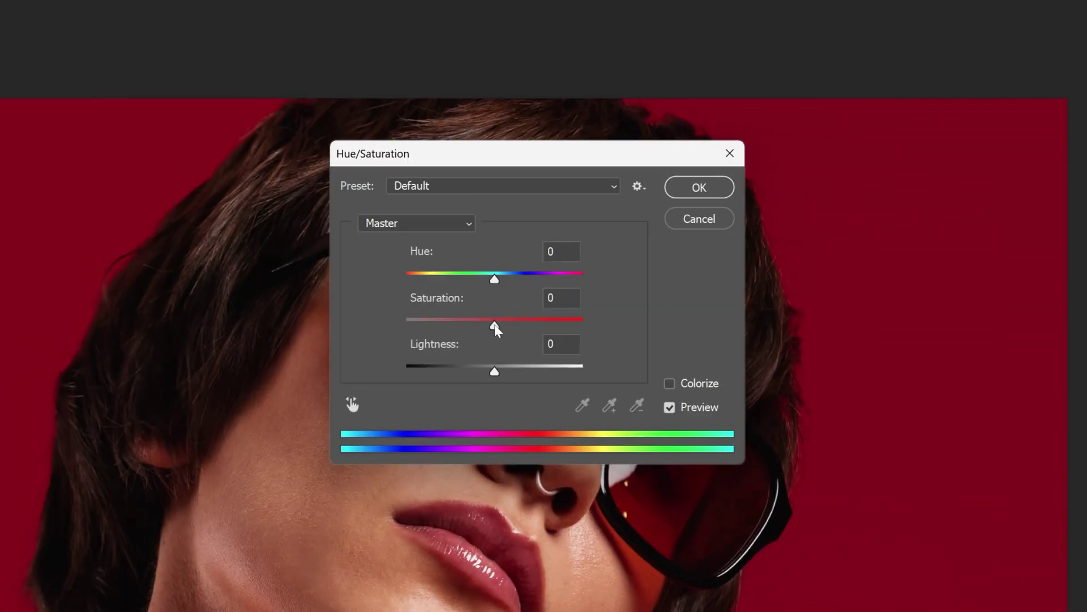
drag(495, 324, 383, 325)
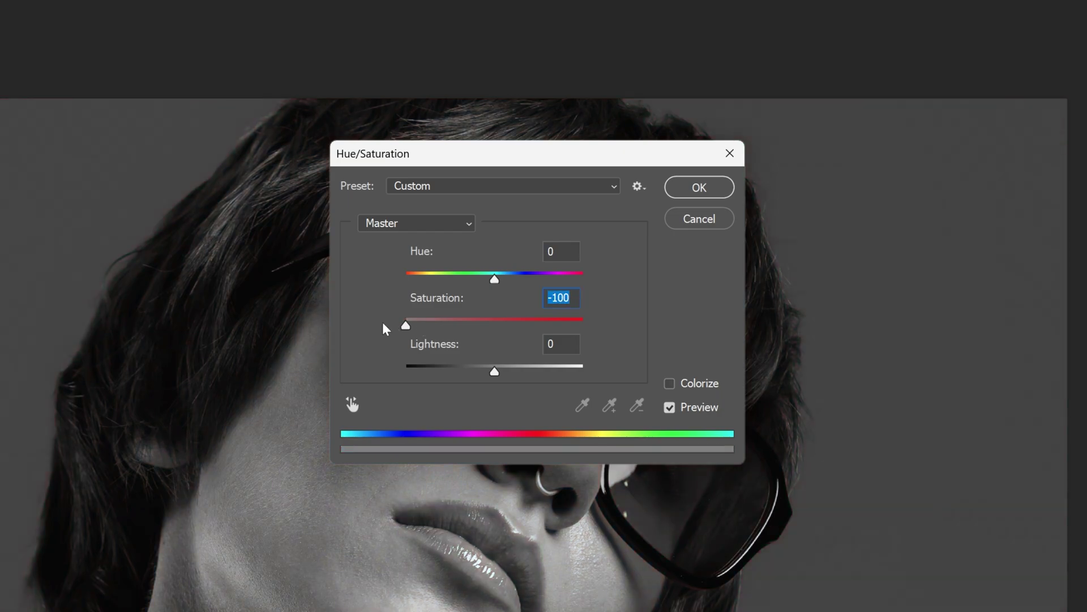
click(709, 186)
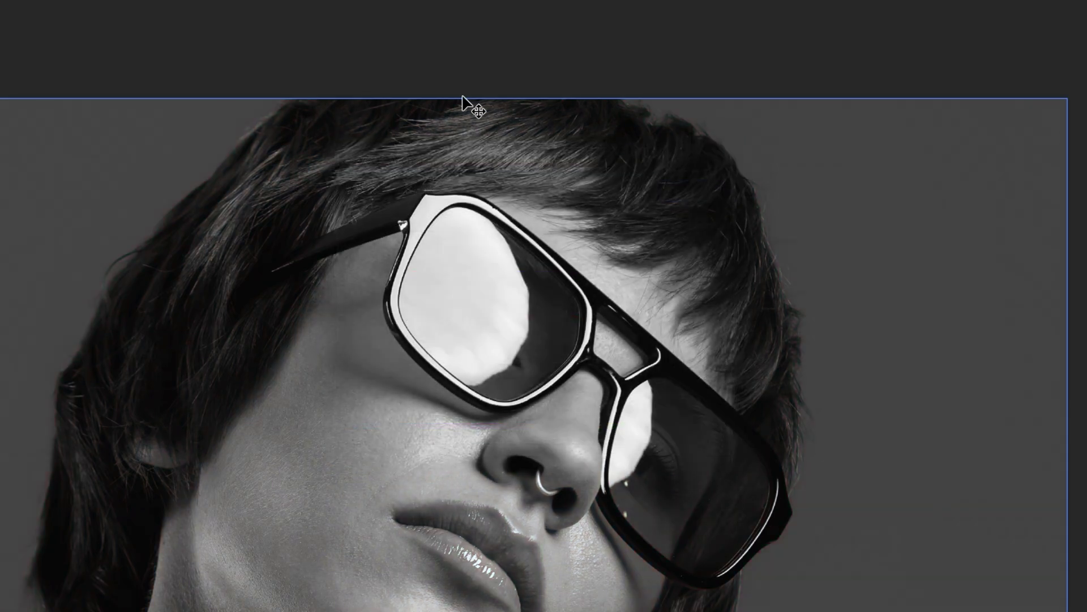
Step: Apply a Mosaic pixelate filter with a cell size of 35
click(243, 13)
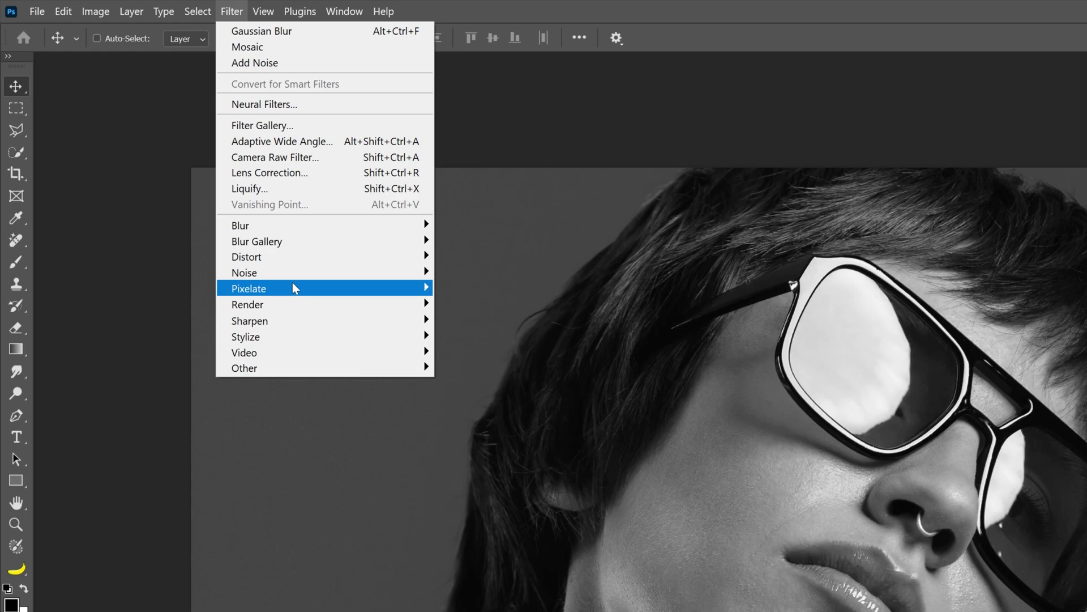
mouse_move(294, 289)
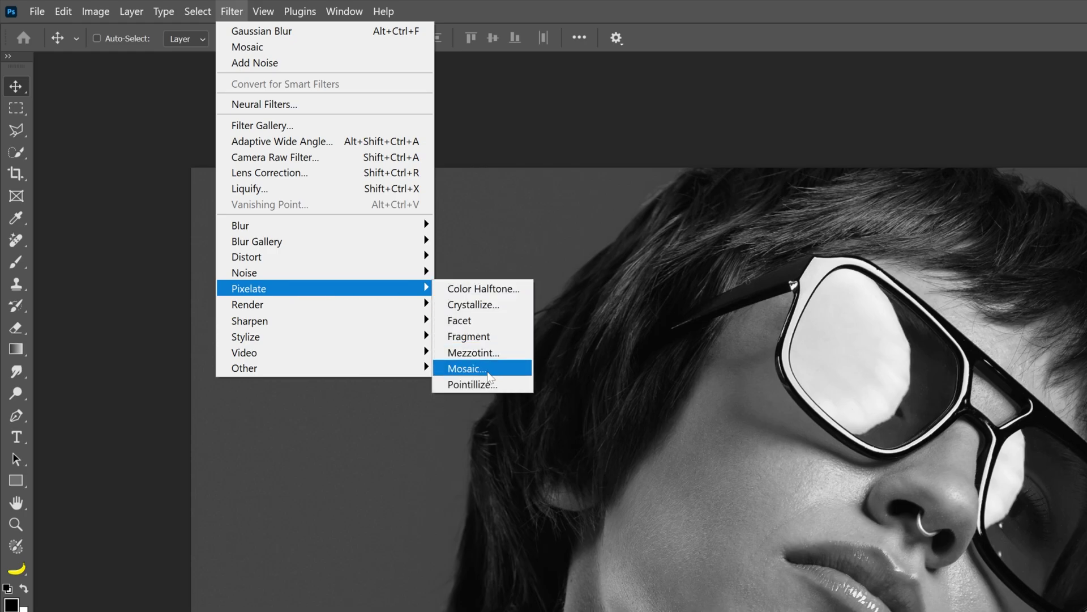
click(473, 368)
text(35)
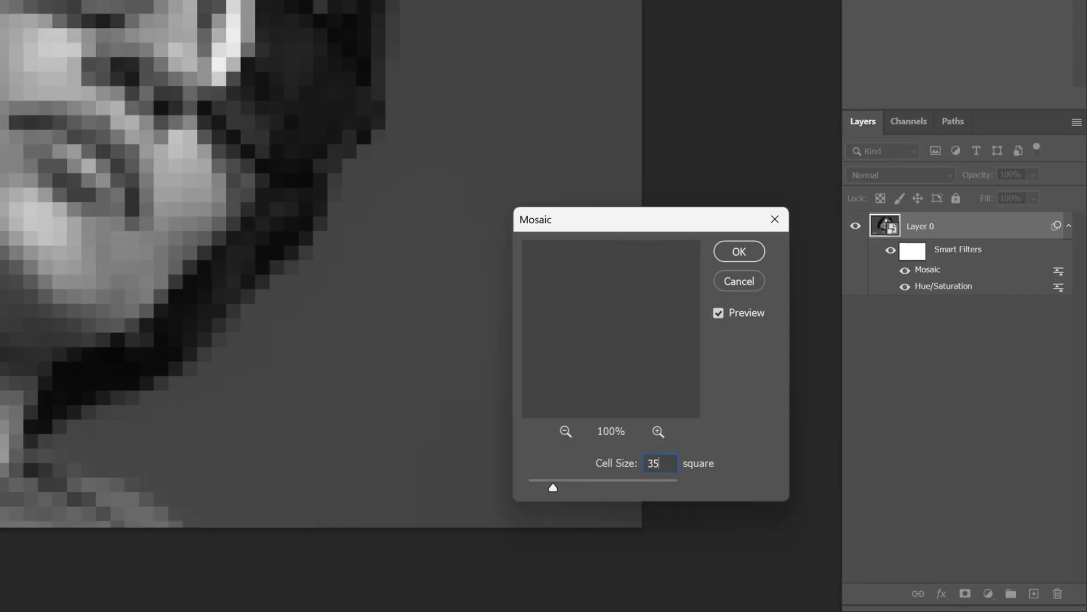
key(Return)
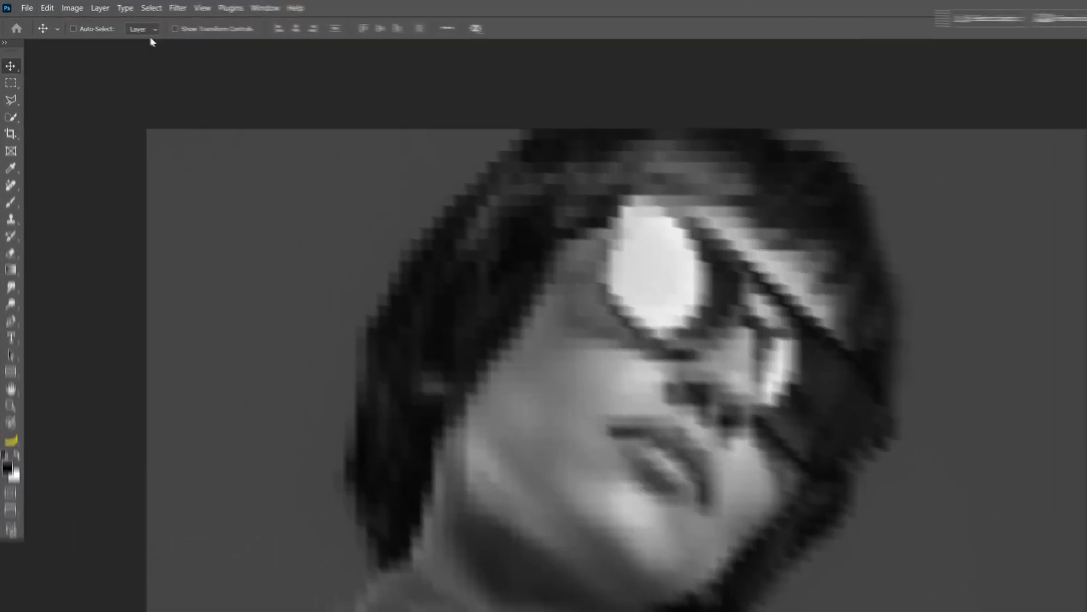
Step: Add a Levels adjustment with default settings and delete the smart filters mask
click(68, 8)
mouse_move(119, 56)
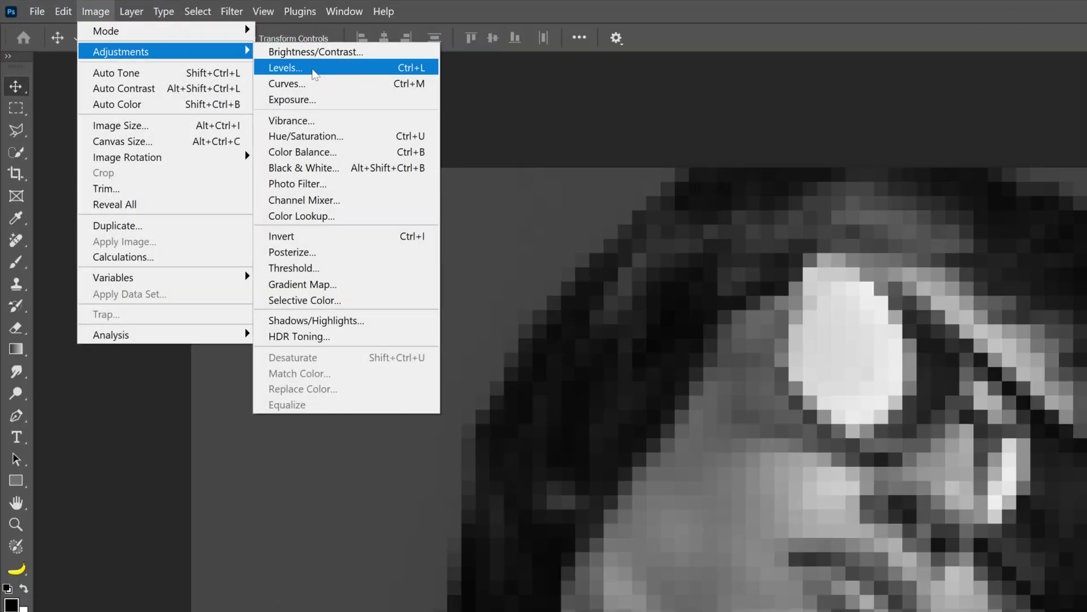
click(315, 75)
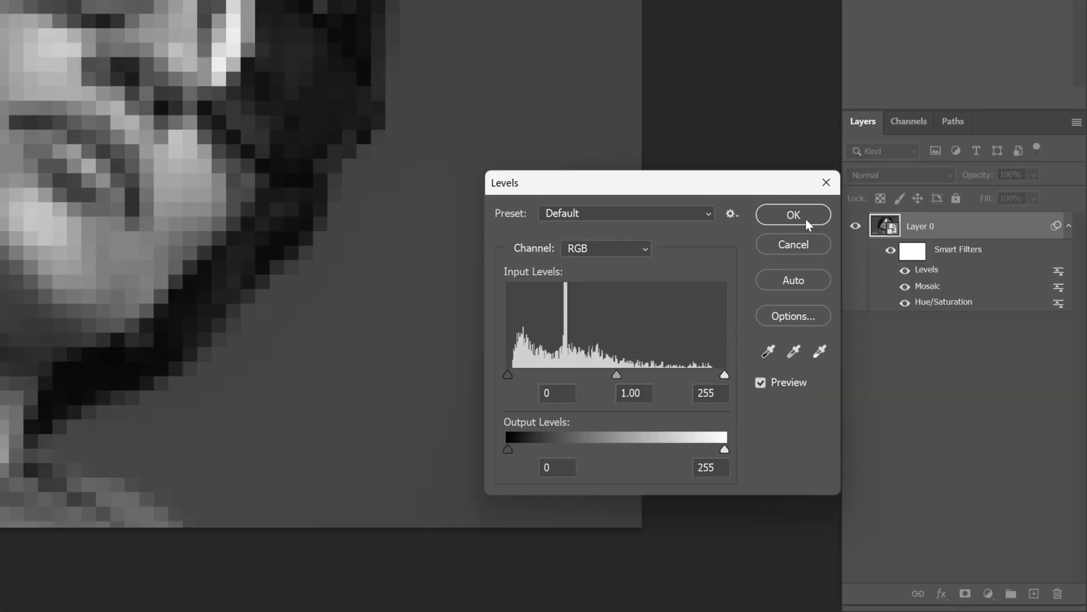
click(794, 215)
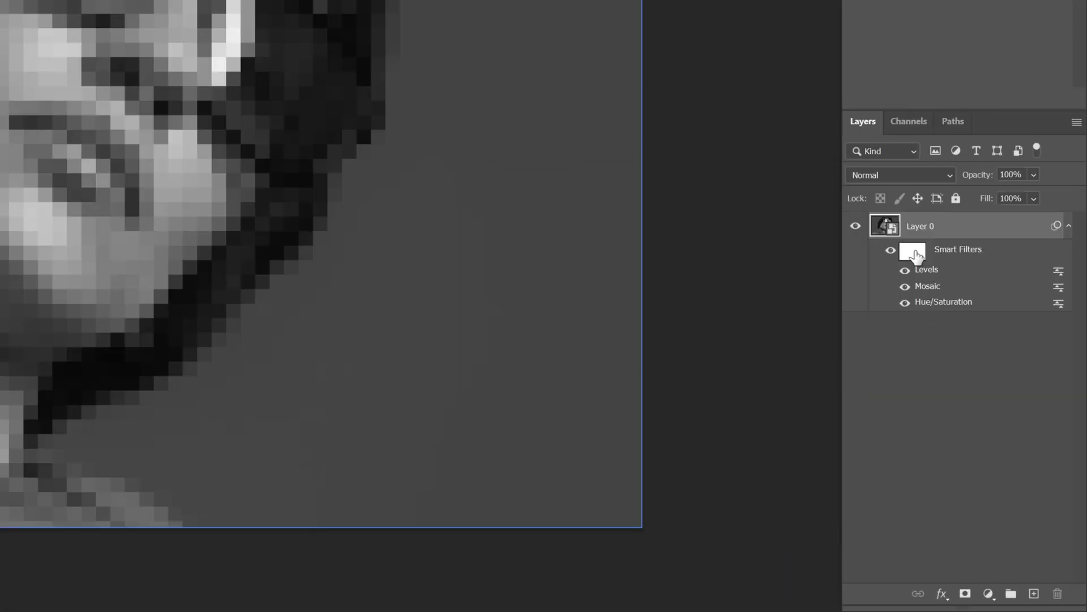
drag(912, 251, 1057, 593)
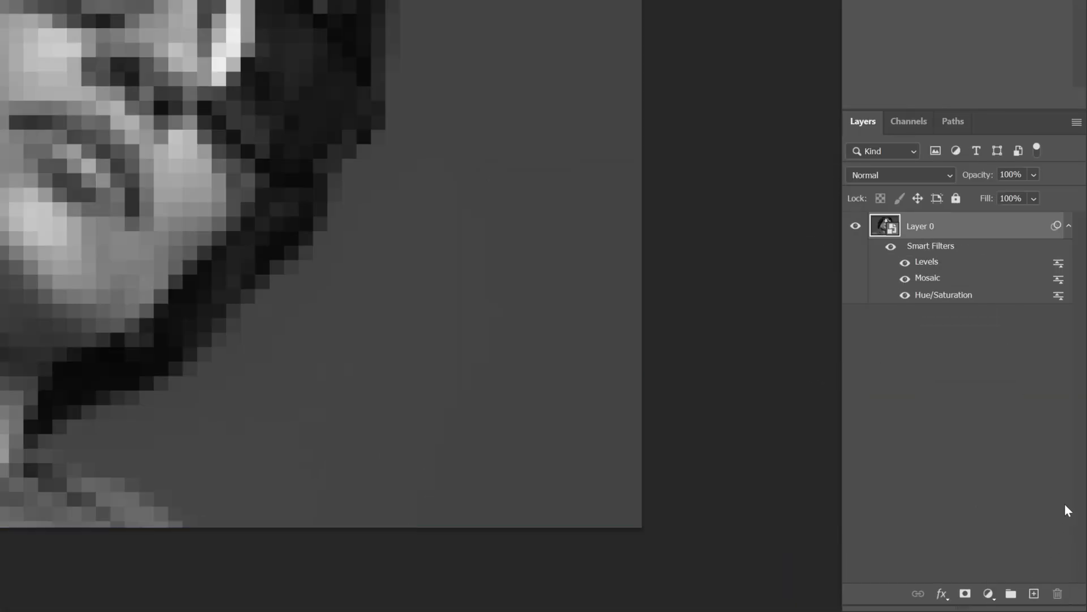
Step: Give Layer 0 a striped Pattern Overlay in Hard Mix mode at 35% scale
double_click(984, 232)
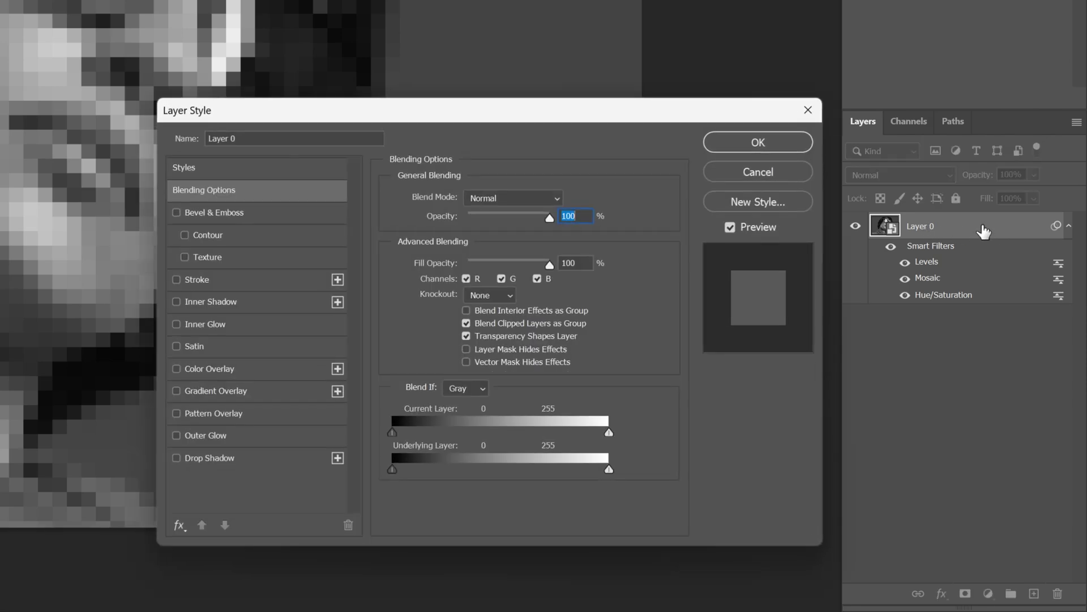
click(228, 413)
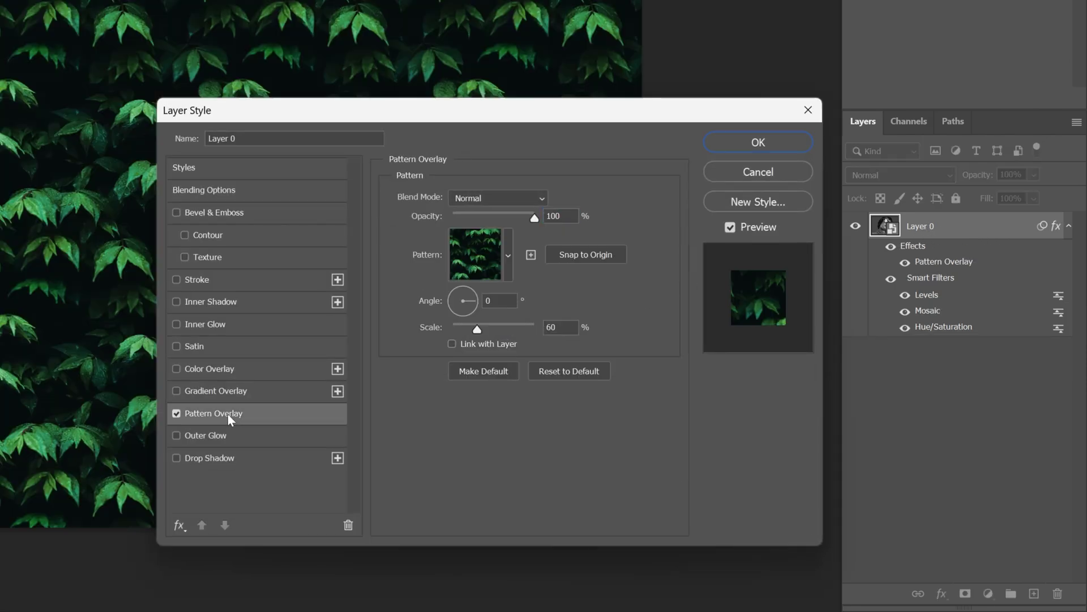
click(508, 256)
scroll(505, 381, down, 3)
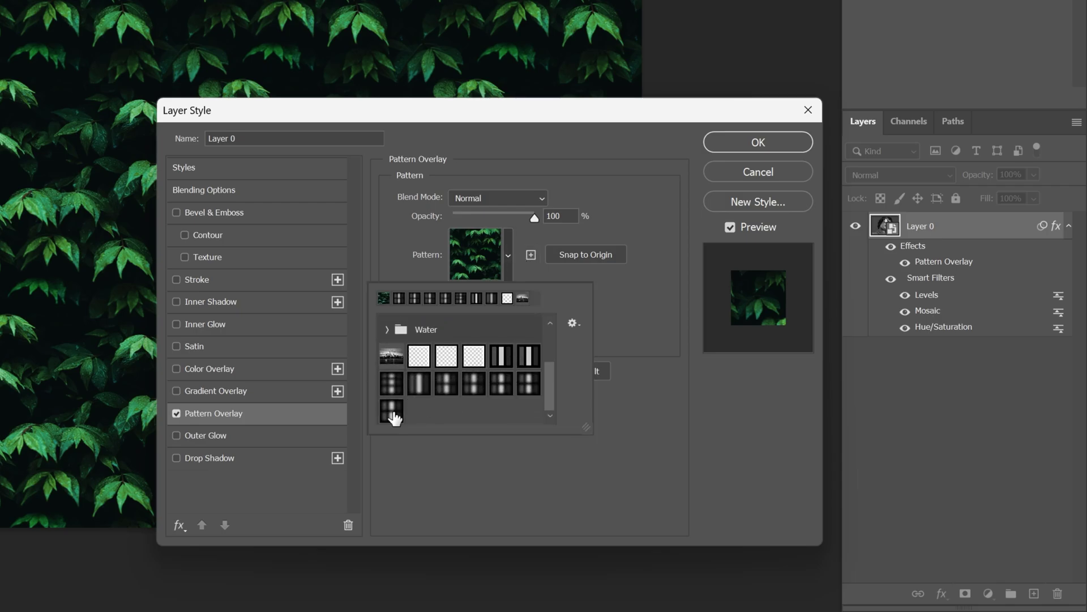
click(391, 412)
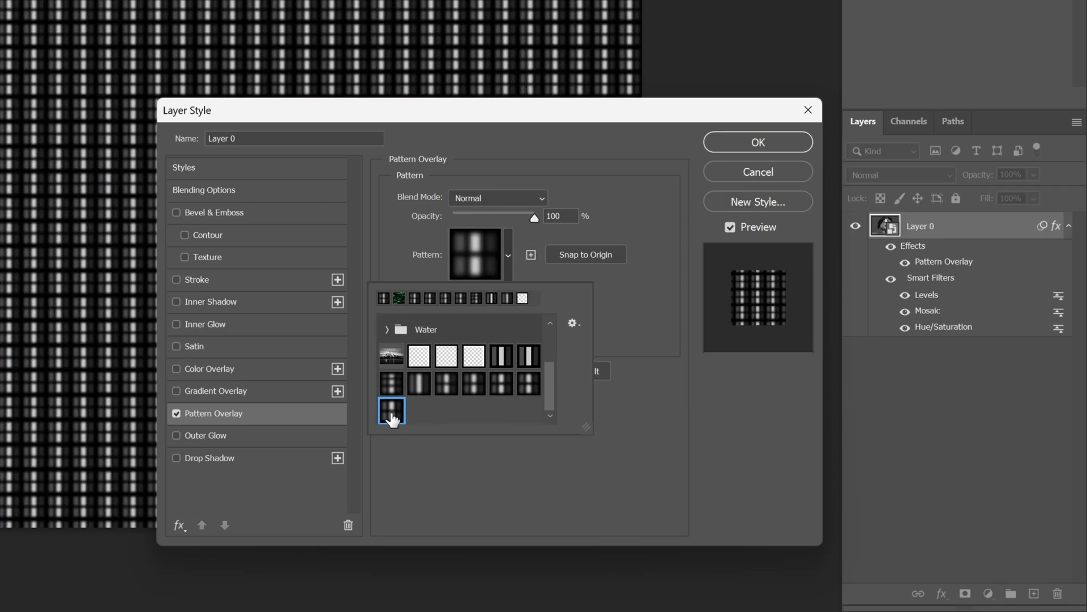
click(536, 250)
drag(537, 221, 534, 219)
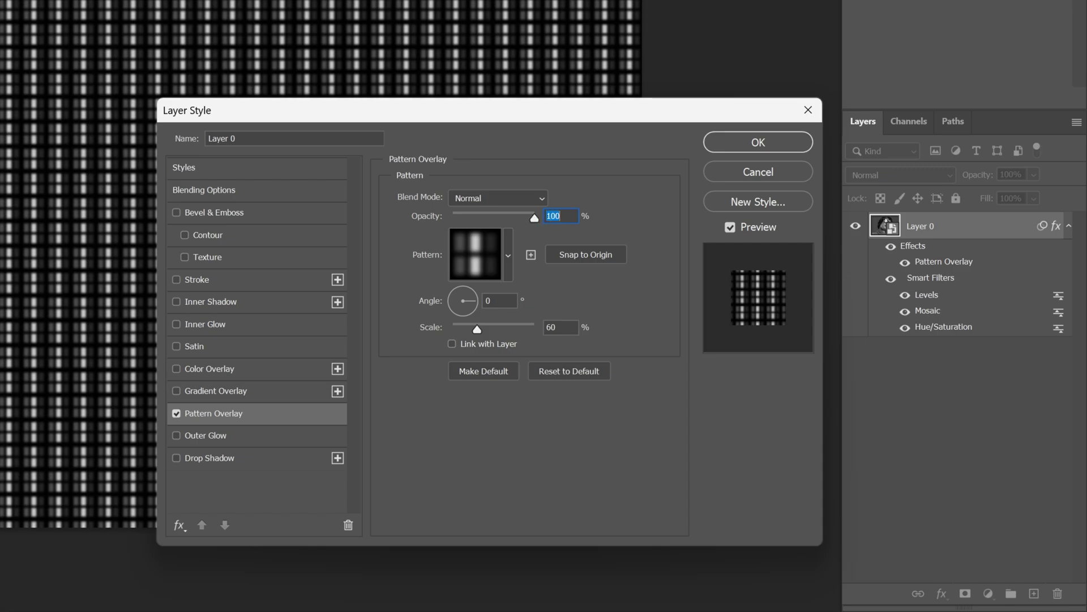
click(488, 196)
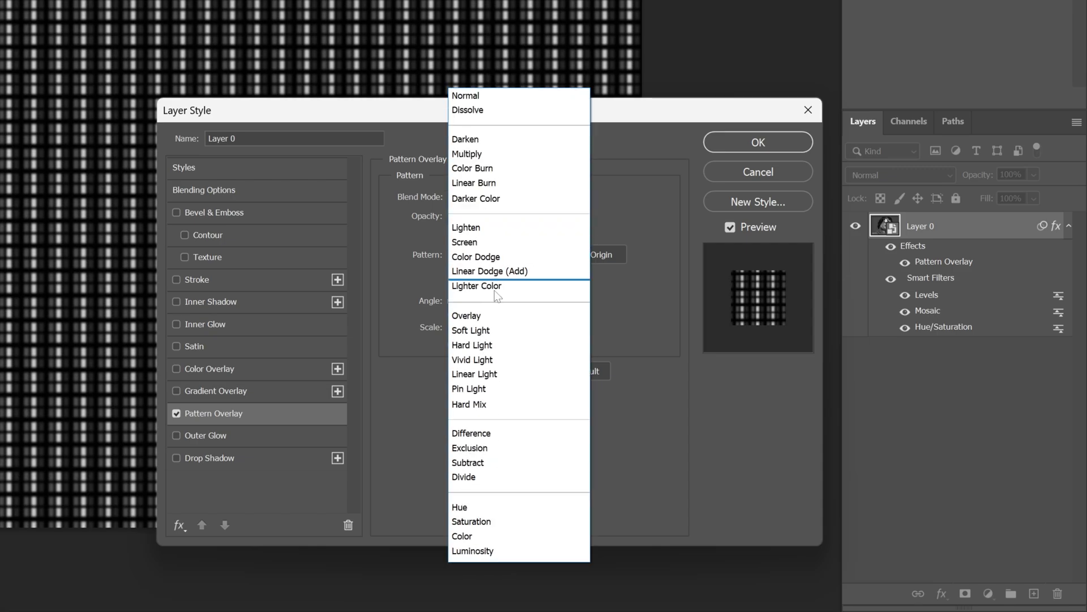
click(499, 405)
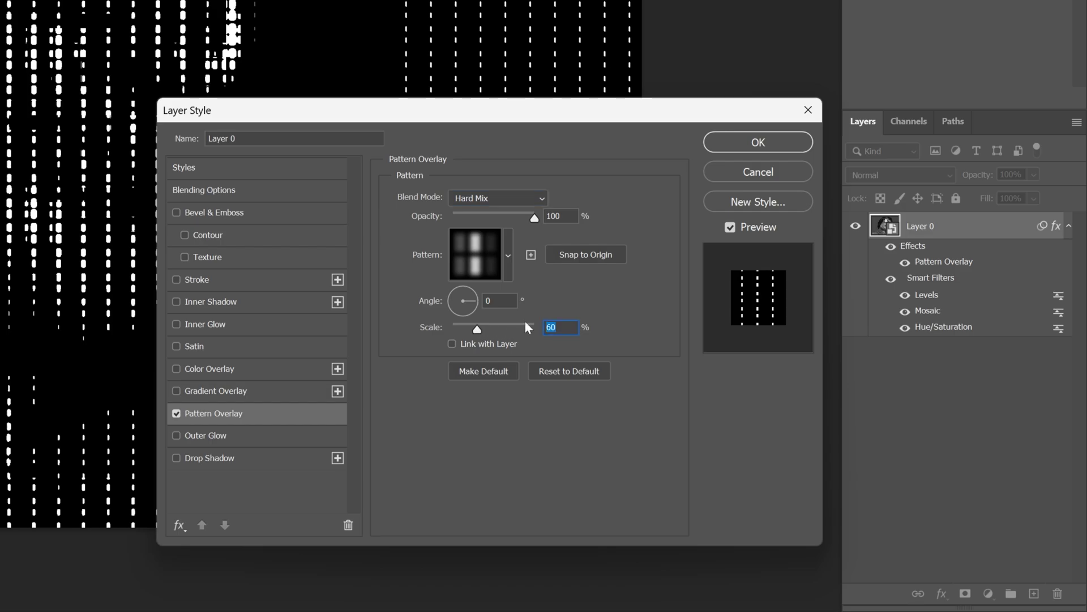
text(35)
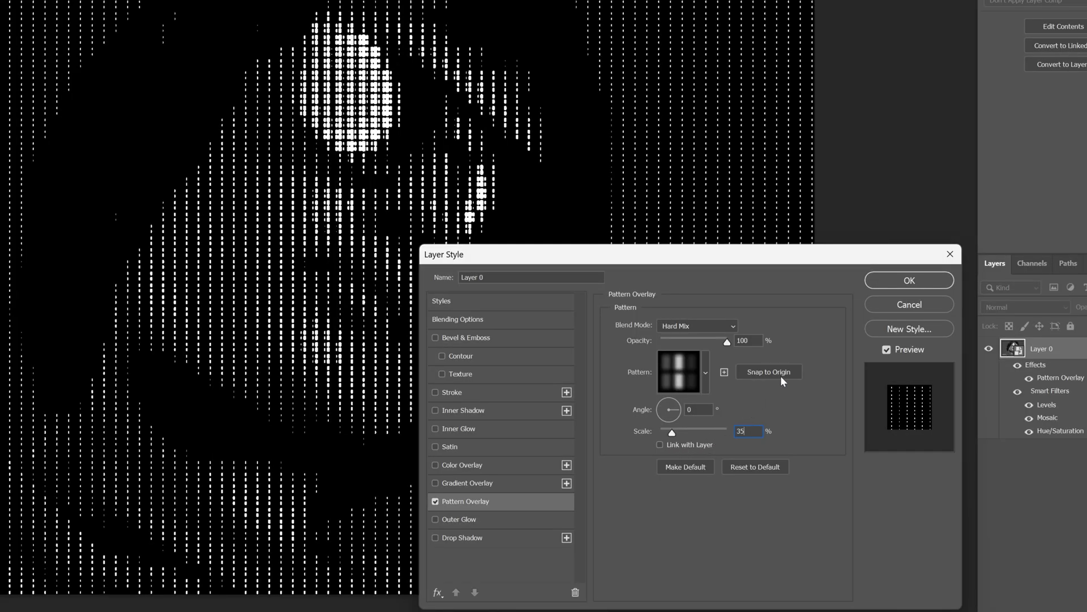
drag(705, 257, 798, 221)
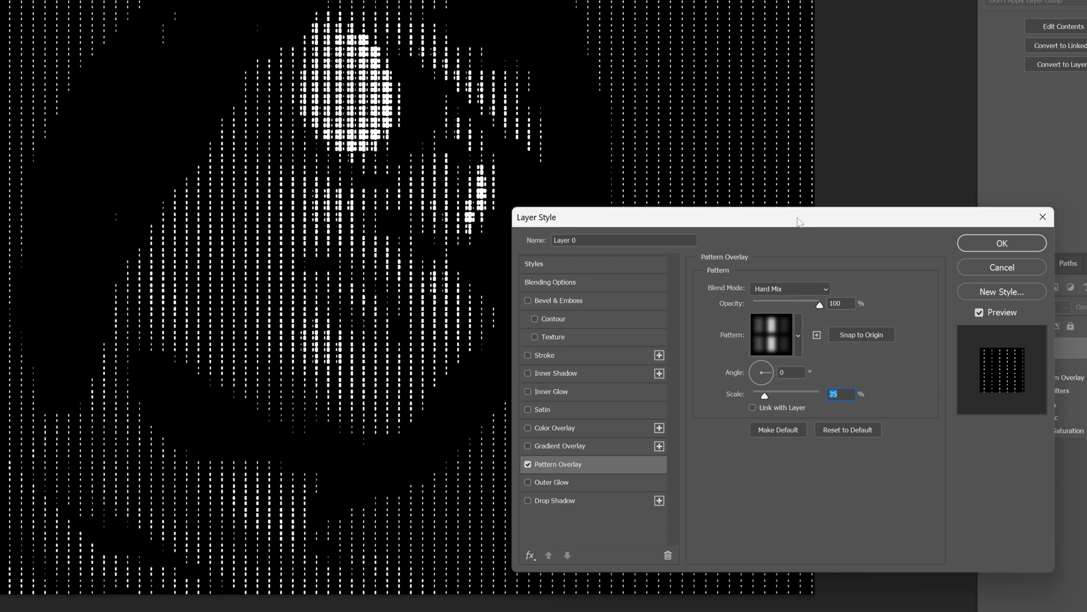
Step: Enable Blend Interior Effects as Group and drag the Blend If black slider to knock out blacks
click(571, 283)
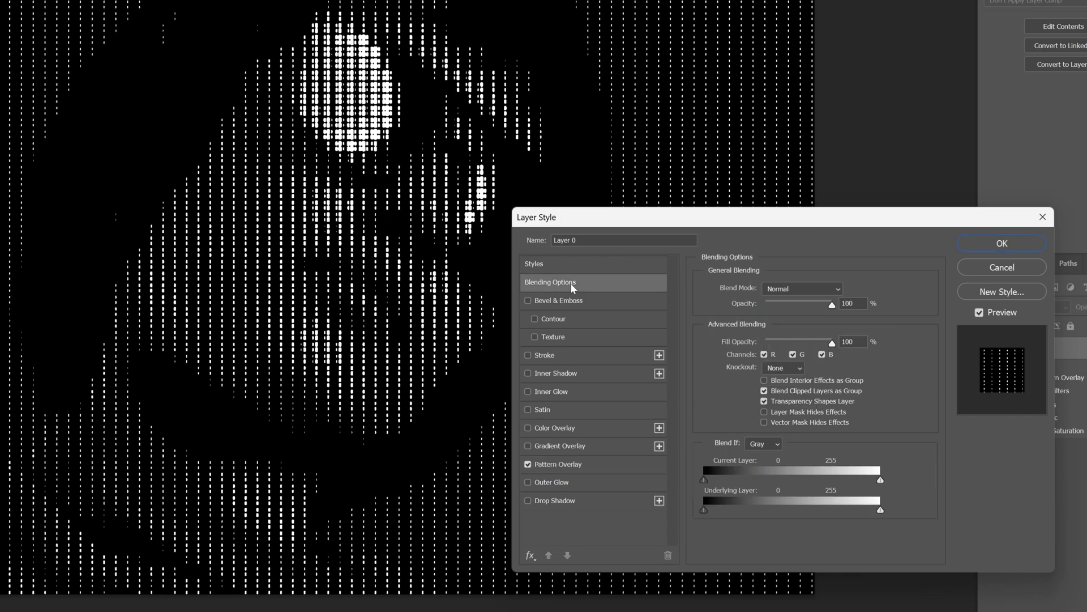
click(764, 380)
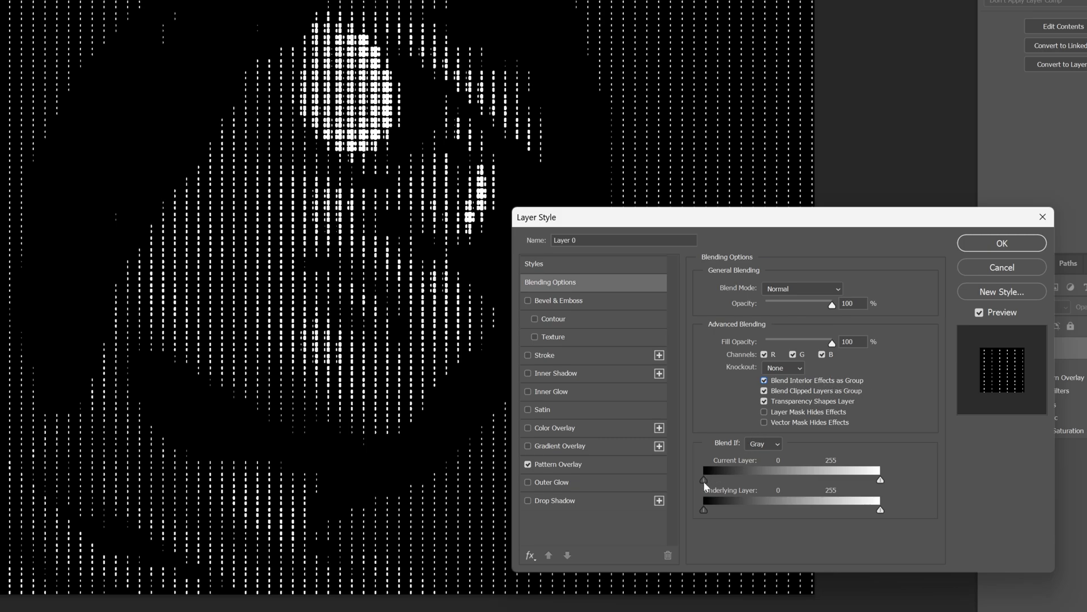
drag(704, 480, 705, 481)
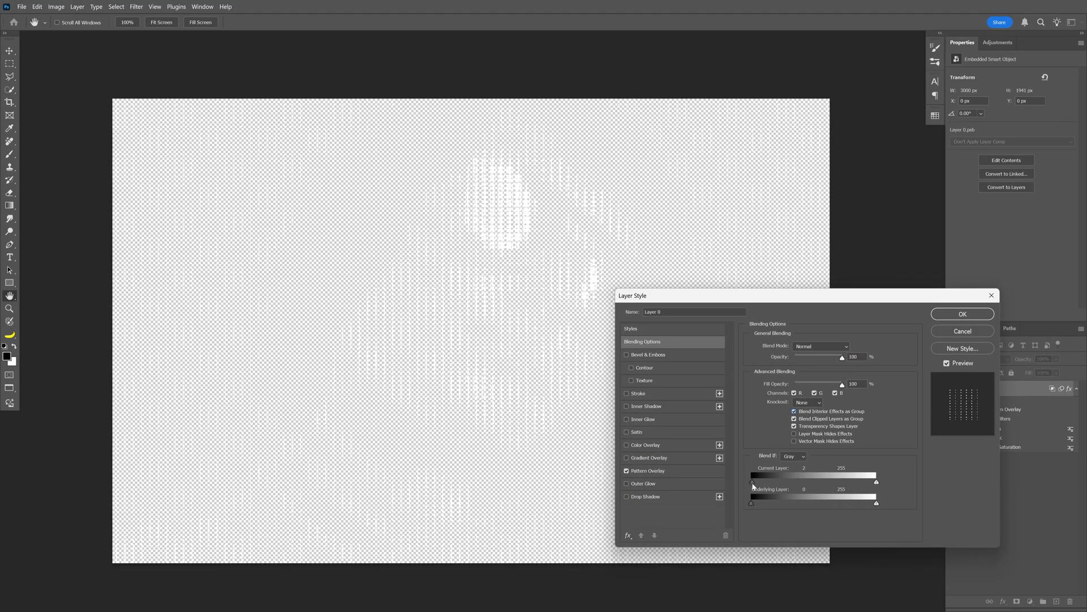
Step: Apply the layer style, then add a black 000000 Solid Color fill layer beneath Layer 0
click(957, 313)
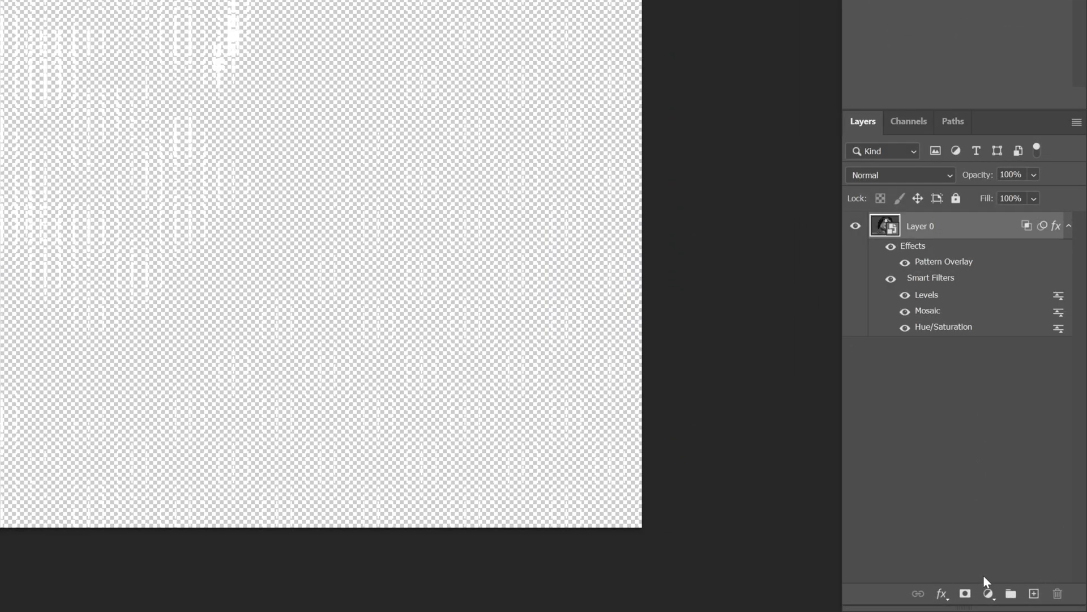
click(1031, 601)
click(982, 290)
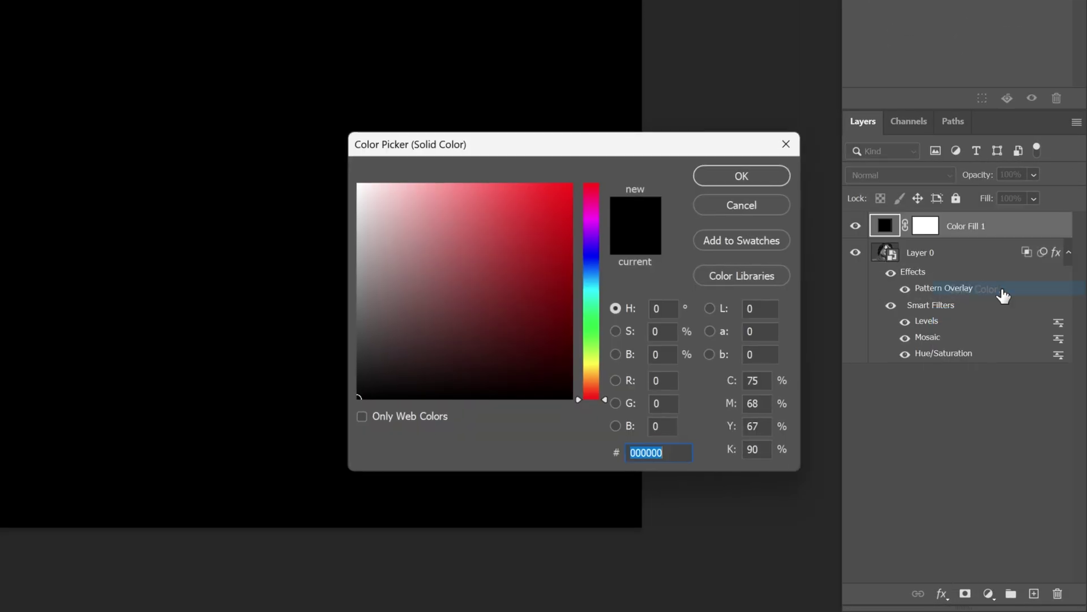
drag(504, 317, 357, 400)
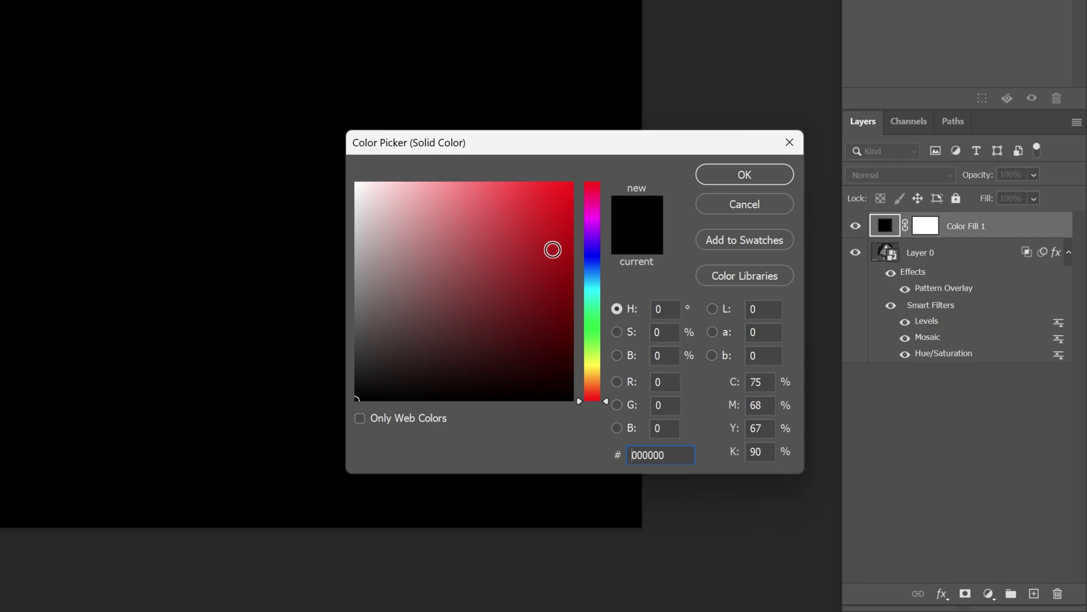
click(741, 173)
drag(978, 231, 974, 356)
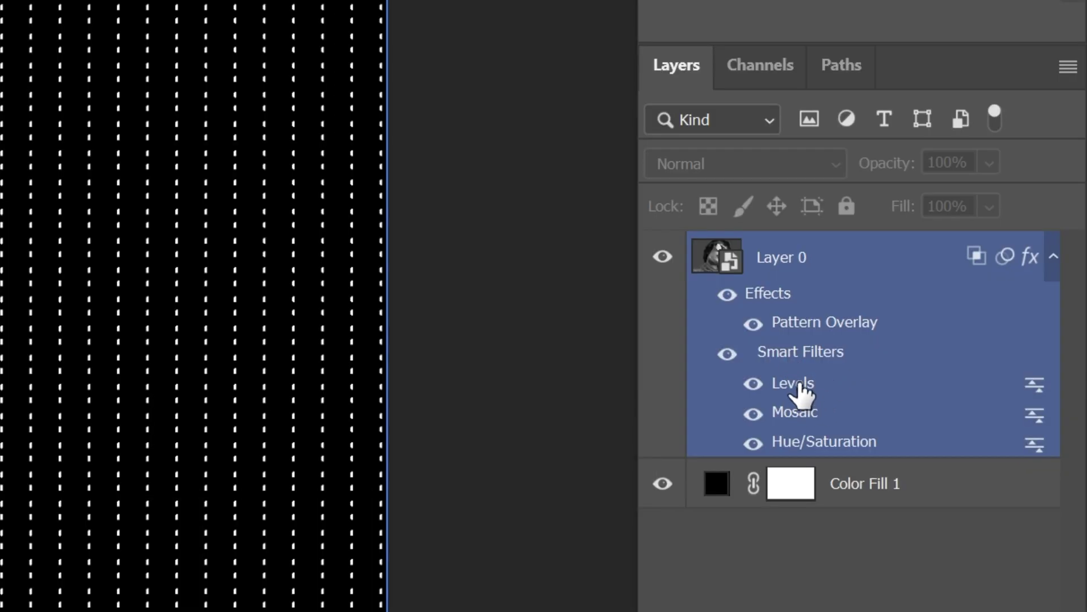
Step: Set the Levels smart filter to input 0/1.26/187 and output white 225, then group Layer 0
double_click(801, 390)
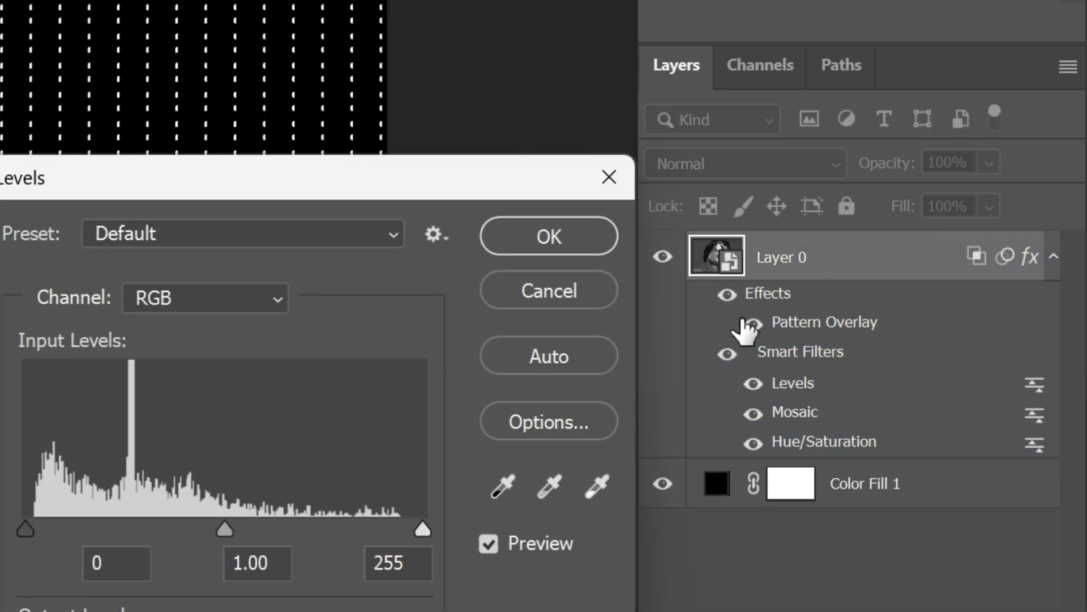
drag(425, 529, 379, 538)
drag(701, 380, 669, 375)
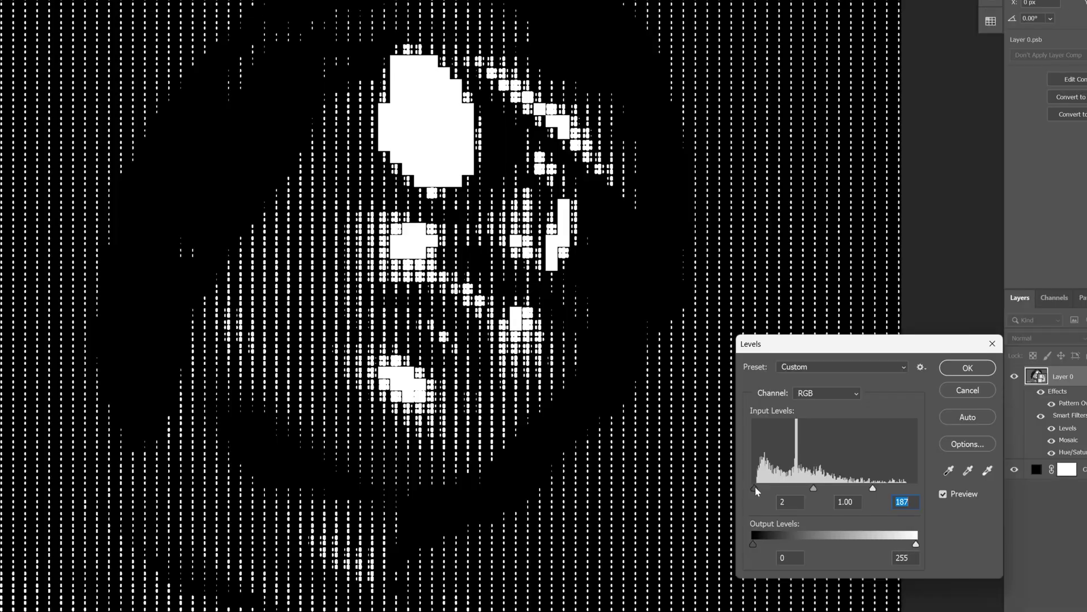
drag(588, 375, 574, 375)
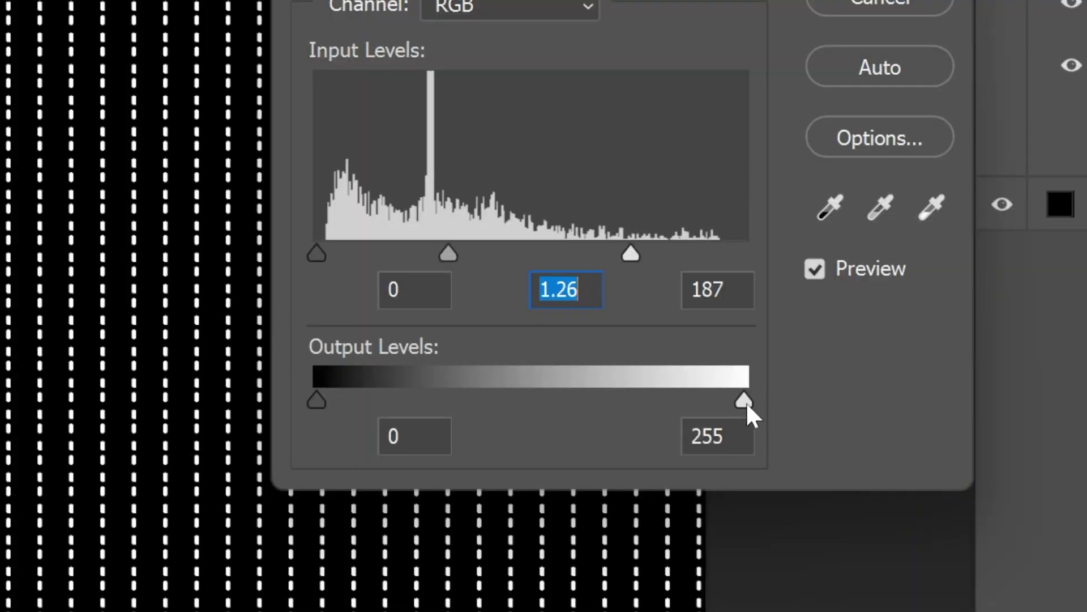
drag(745, 403, 699, 401)
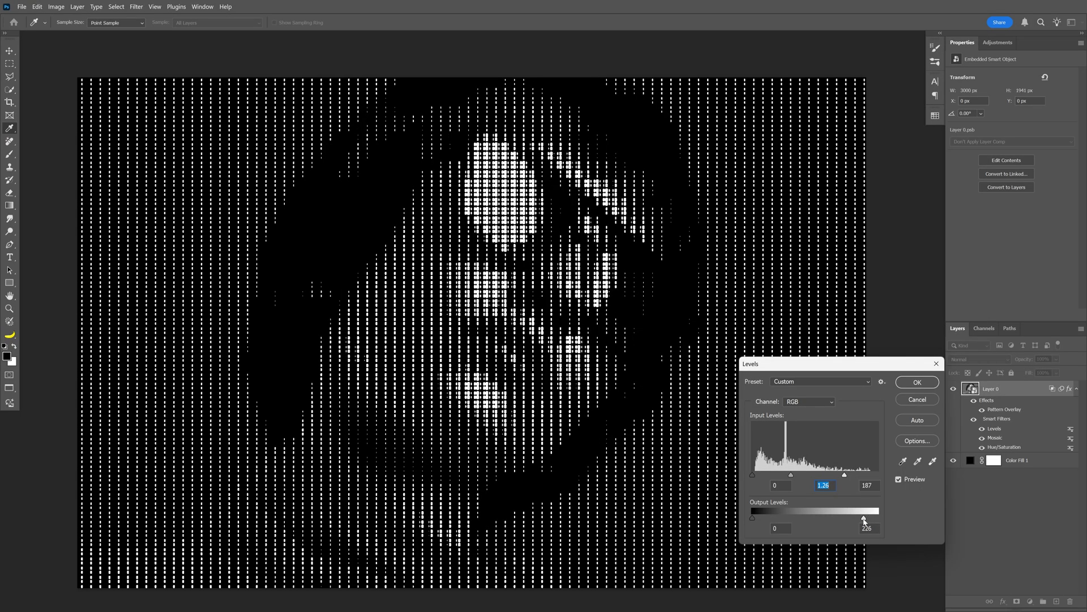
drag(864, 520, 863, 519)
click(920, 384)
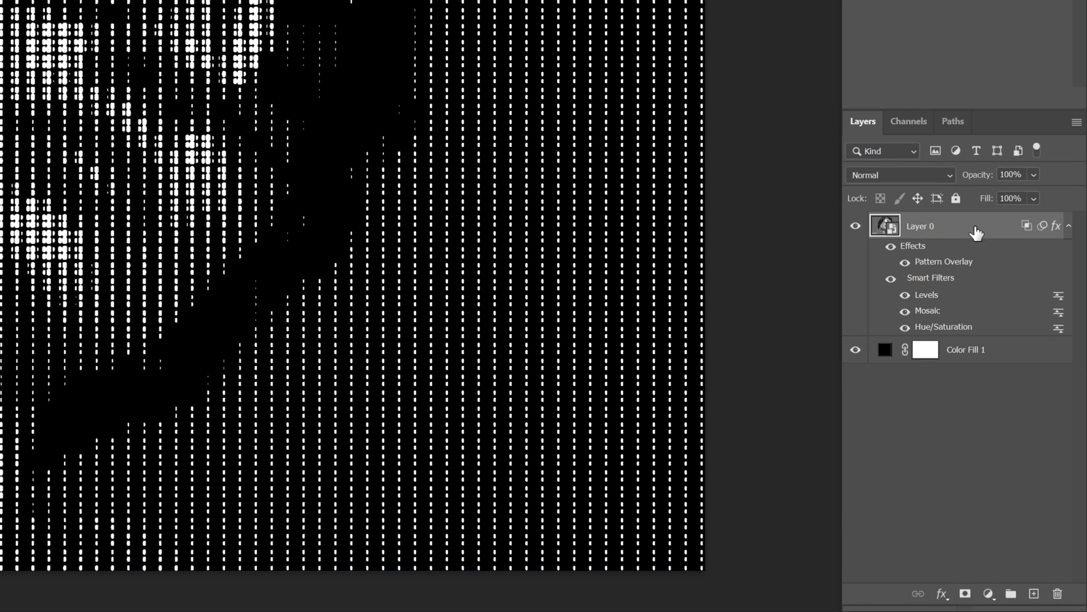
key(ctrl+g)
Step: Undo the earlier grouping and move Layer 0 into a new empty Group 1
key(ctrl+z)
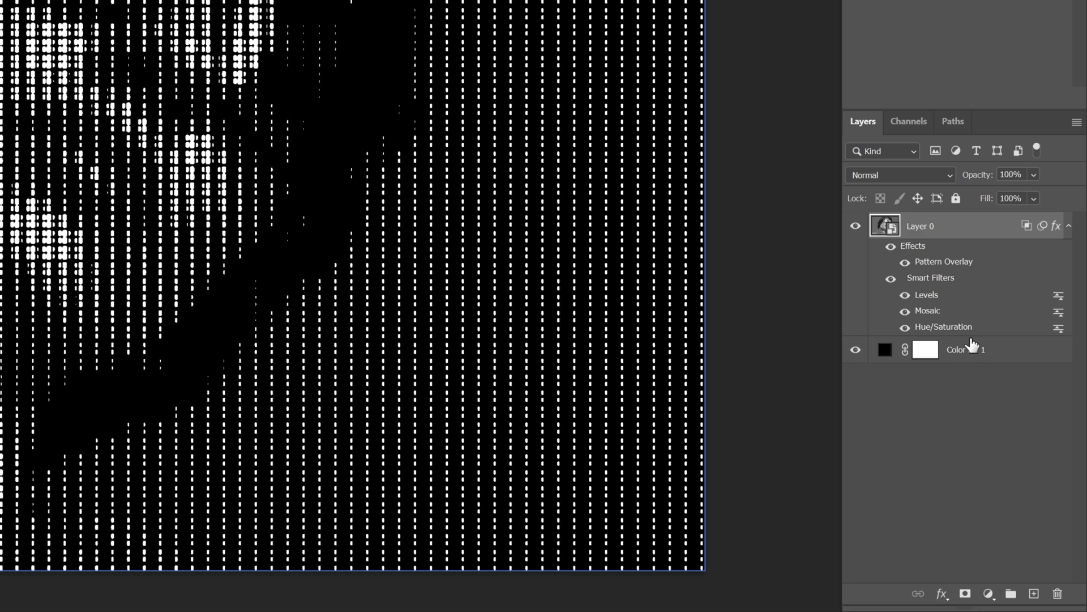
click(1012, 594)
drag(957, 249, 933, 228)
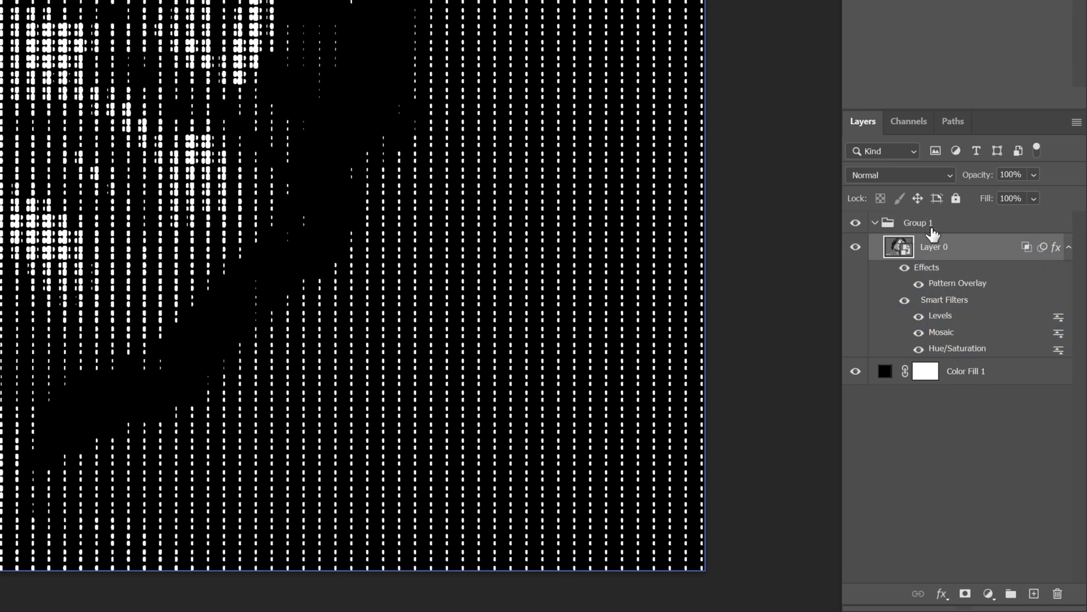
scroll(182, 175, up, 3)
scroll(182, 176, up, 1)
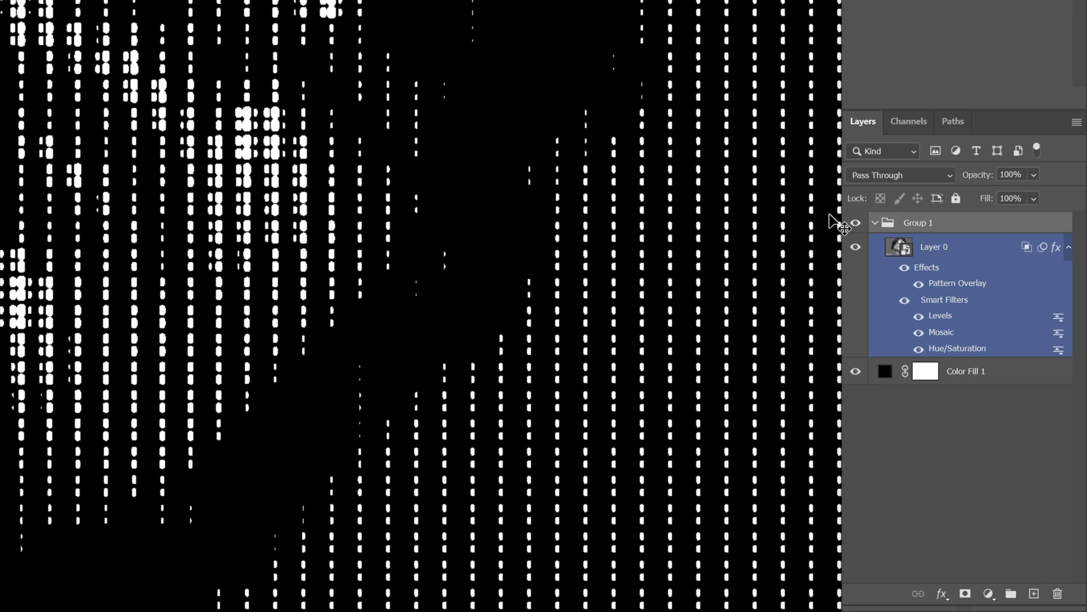
Step: Set Group 1's fill opacity to 0% in its Blending Options
click(955, 226)
double_click(986, 229)
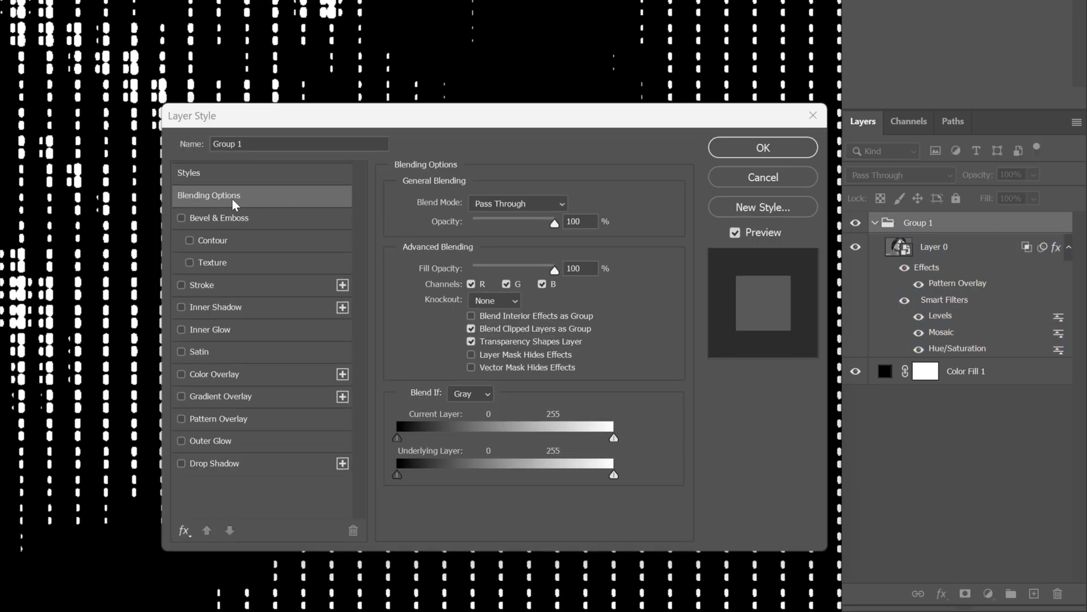
click(542, 276)
drag(494, 269, 471, 270)
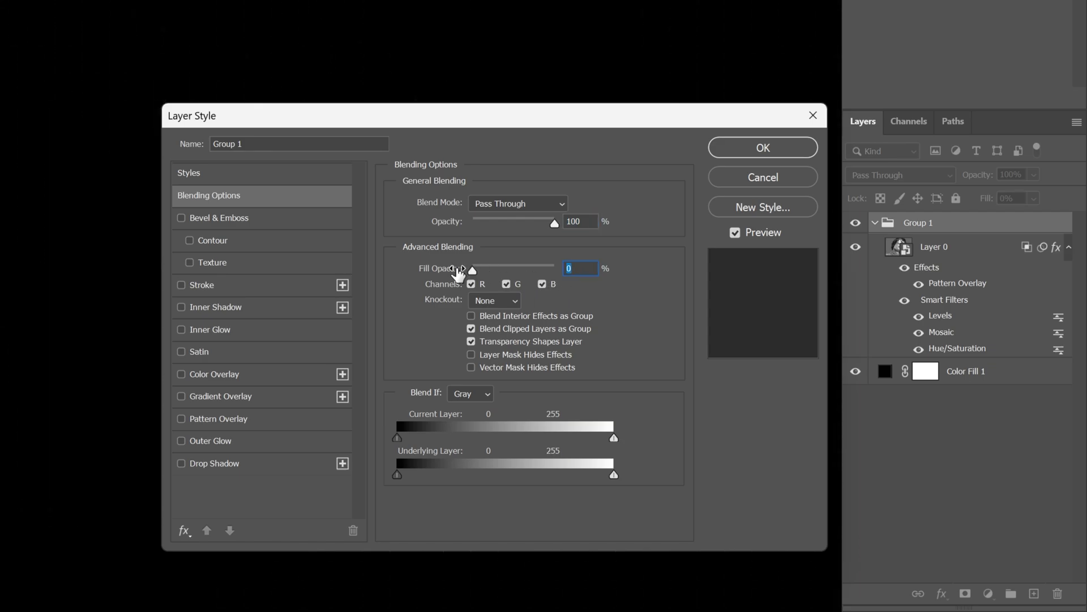
Step: Add a fully opaque bright green drop shadow to Group 1
click(225, 464)
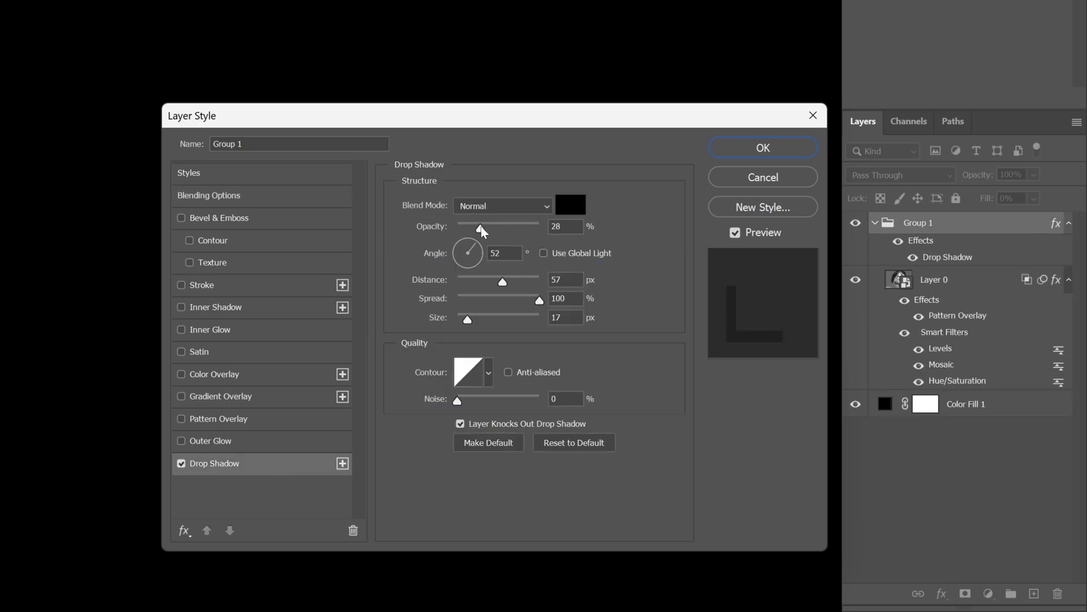
drag(482, 229, 539, 228)
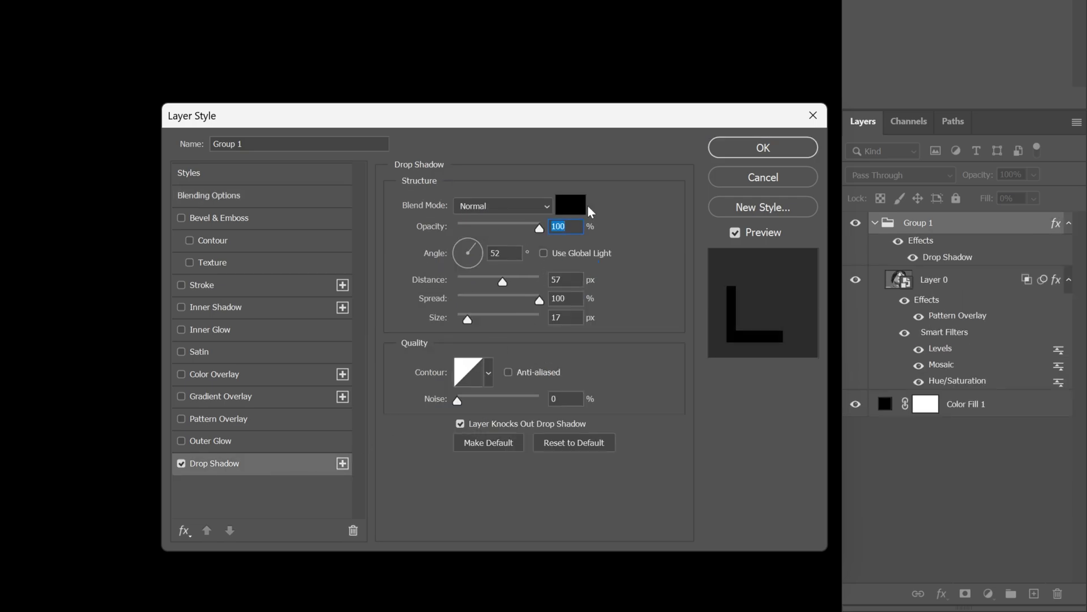
click(573, 205)
click(592, 309)
click(571, 201)
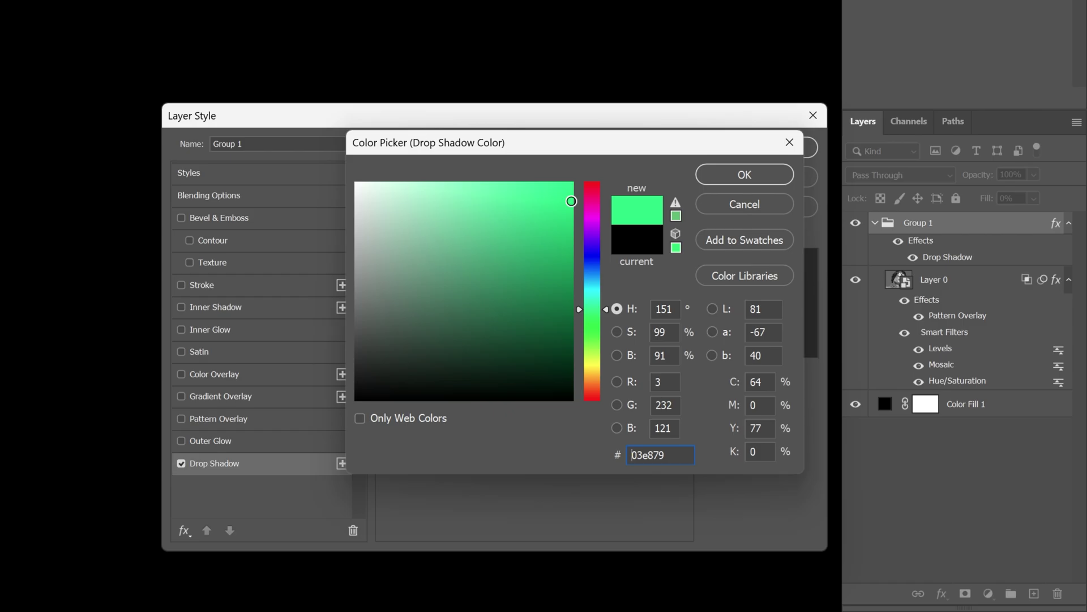
click(571, 203)
click(732, 173)
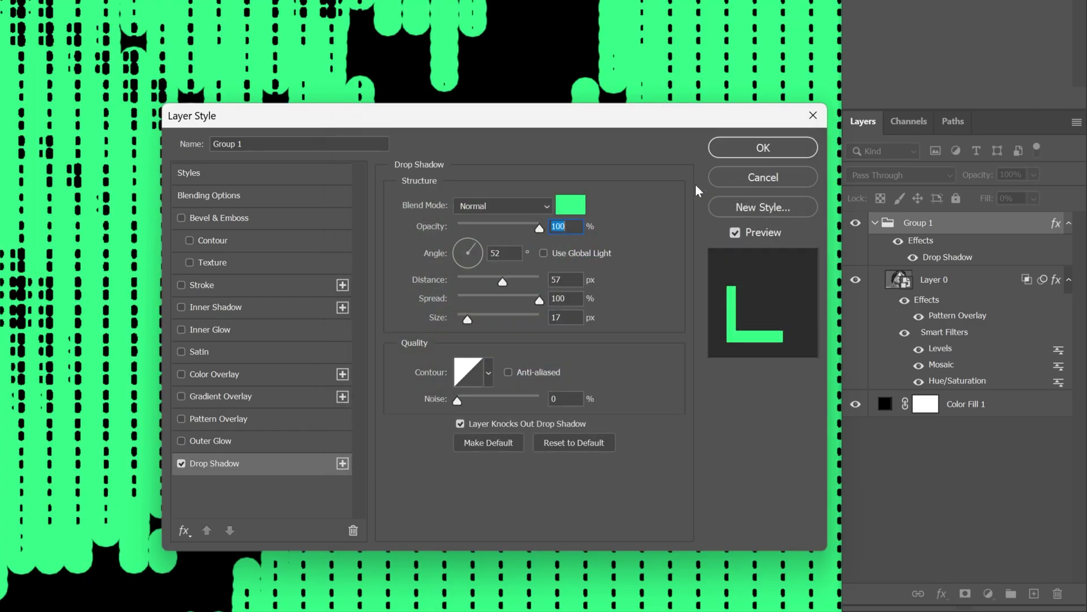
Step: Tighten the drop shadow to 0 spread, 4 px size and about 3 px distance
drag(541, 304, 423, 293)
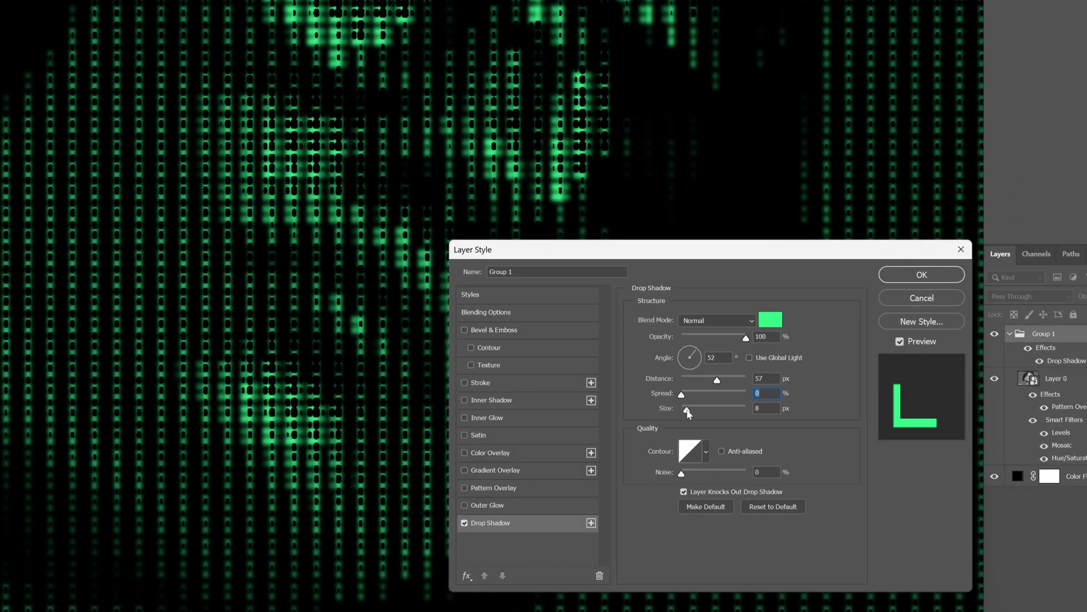
drag(542, 352, 535, 348)
key(Down)
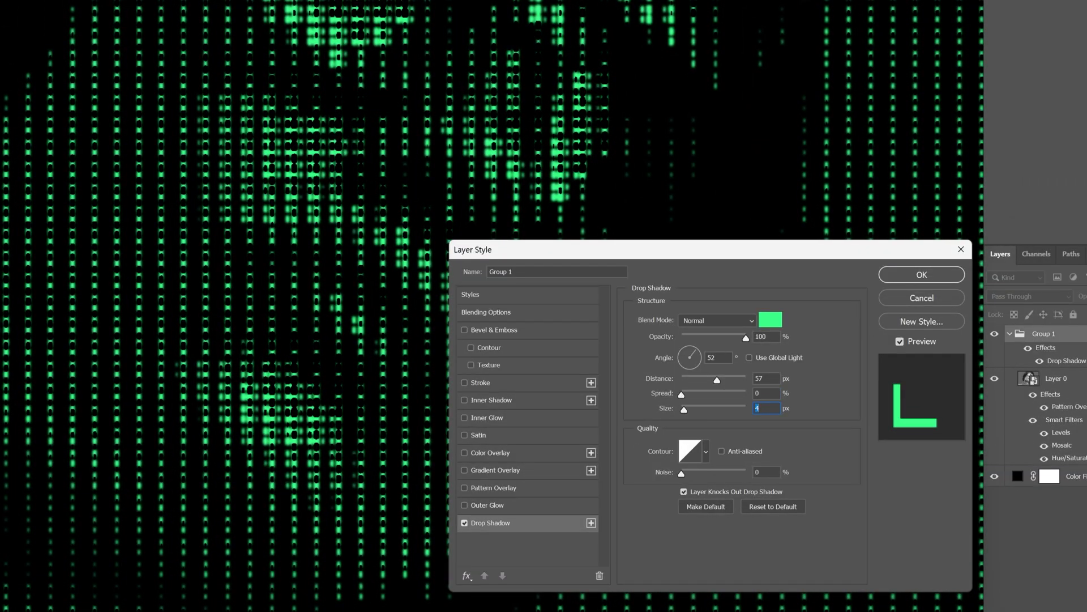
drag(717, 380, 686, 386)
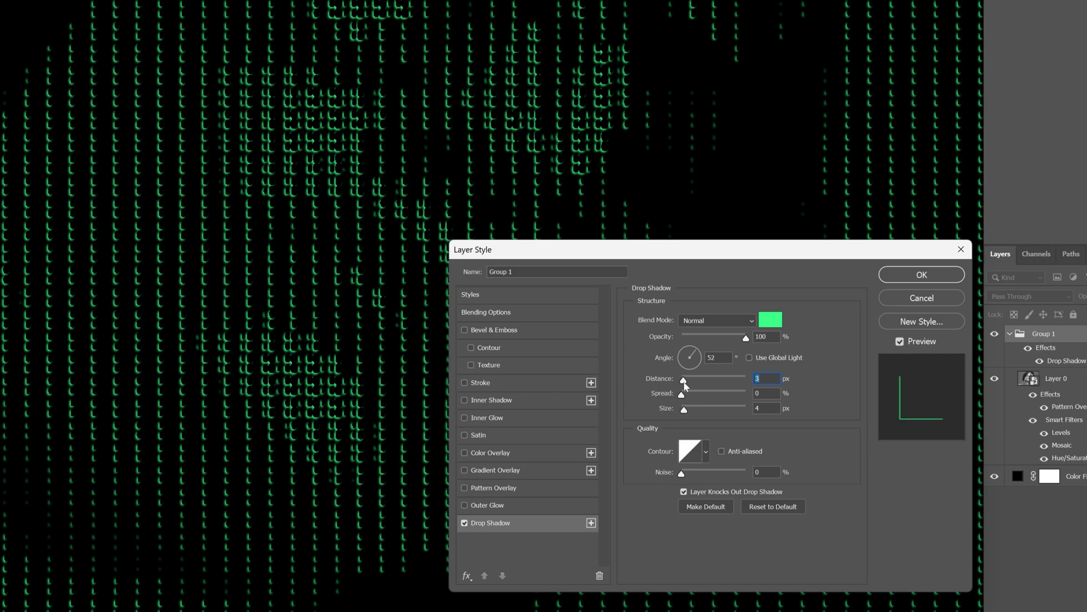
Step: Set the shadow to Linear Dodge (Add) at an independent -140° angle, then edit its noise
click(709, 321)
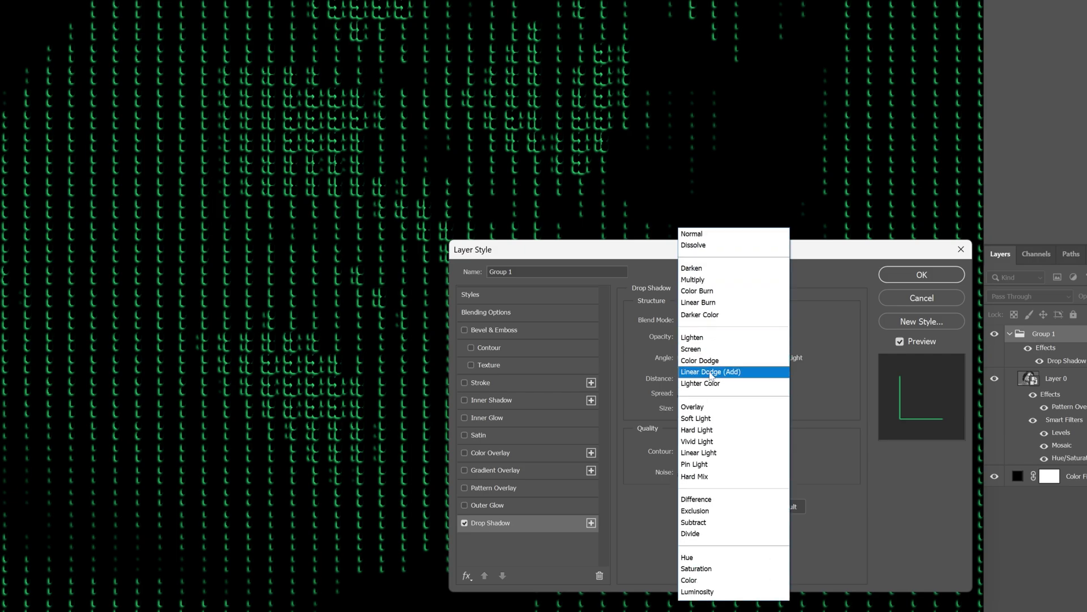
click(742, 375)
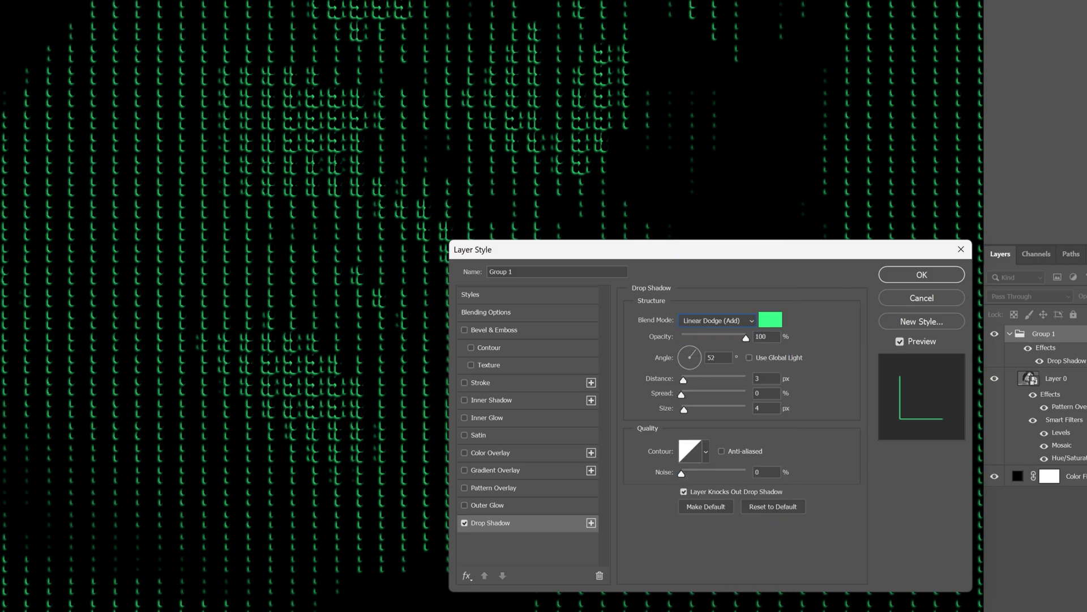
drag(697, 359, 683, 369)
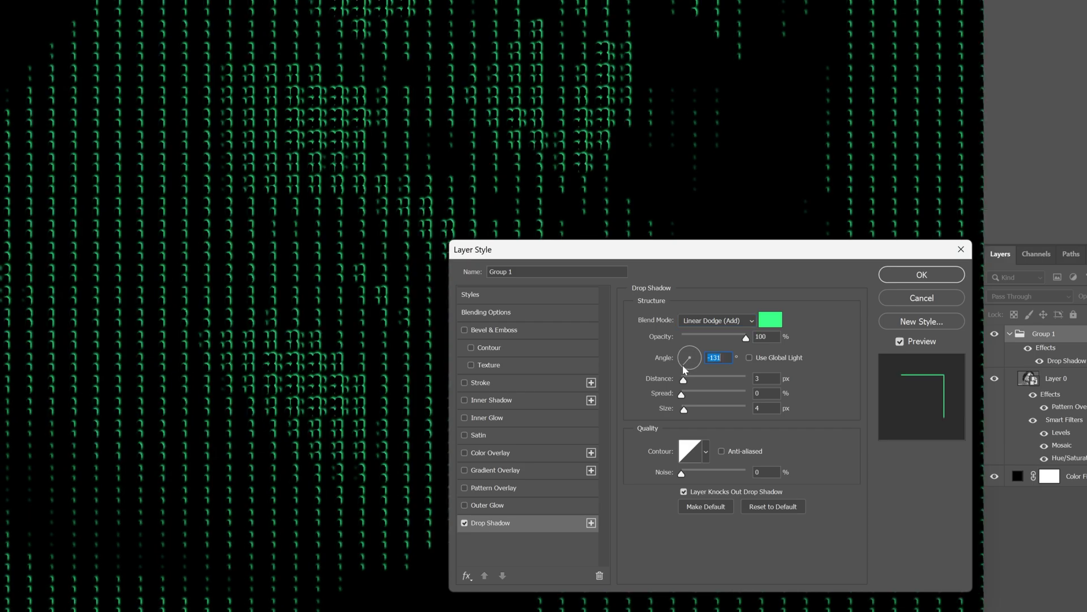
click(749, 358)
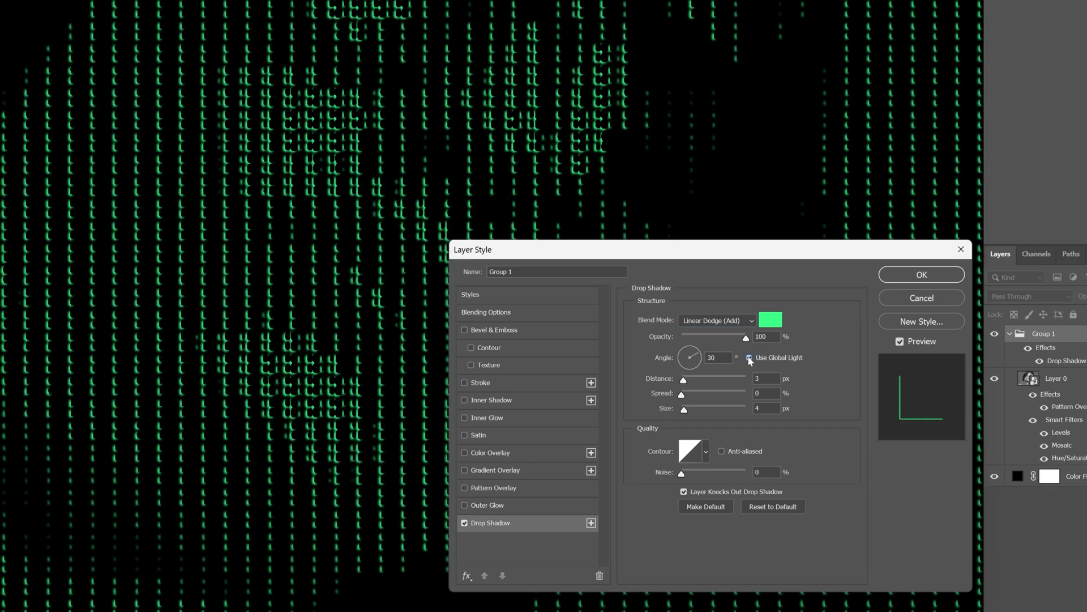
click(749, 358)
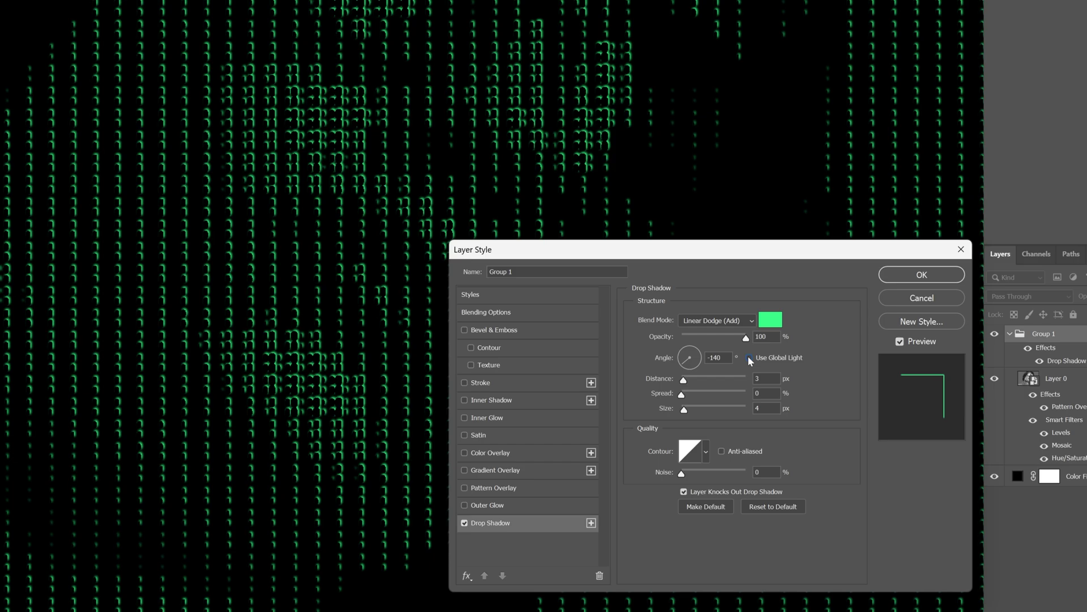
click(763, 472)
text(3)
Step: Add a second green drop shadow at 49% opacity, 128° angle and 13 px size
click(592, 523)
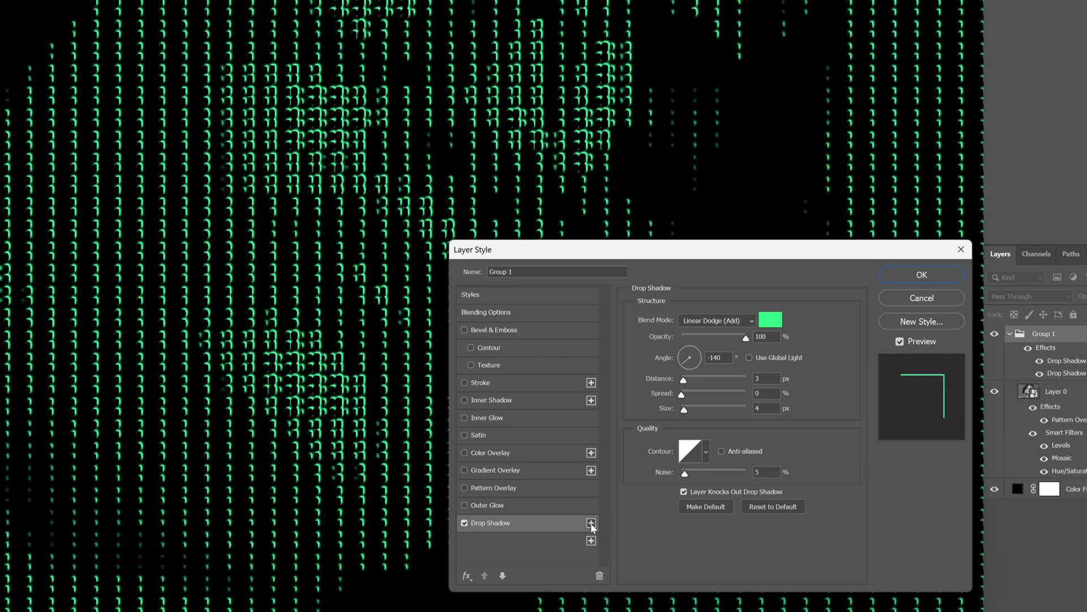
click(713, 335)
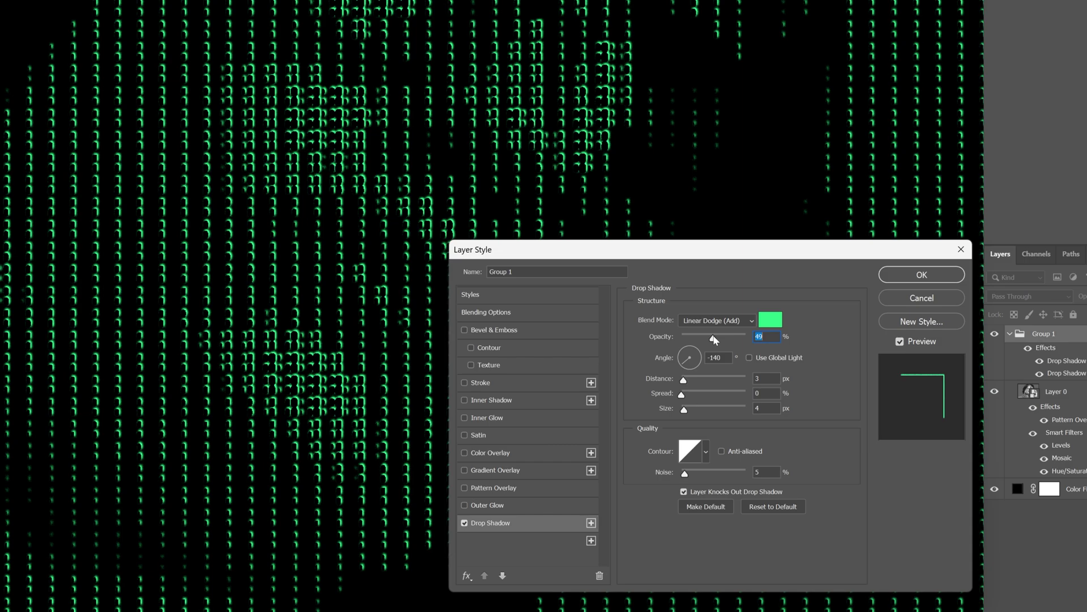
click(772, 320)
click(788, 412)
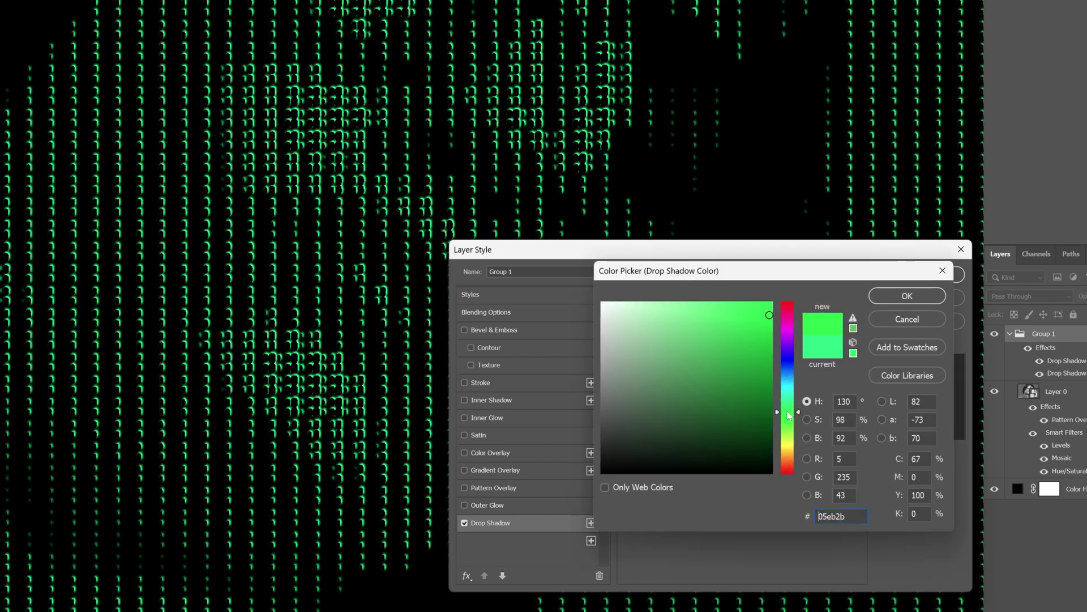
click(909, 298)
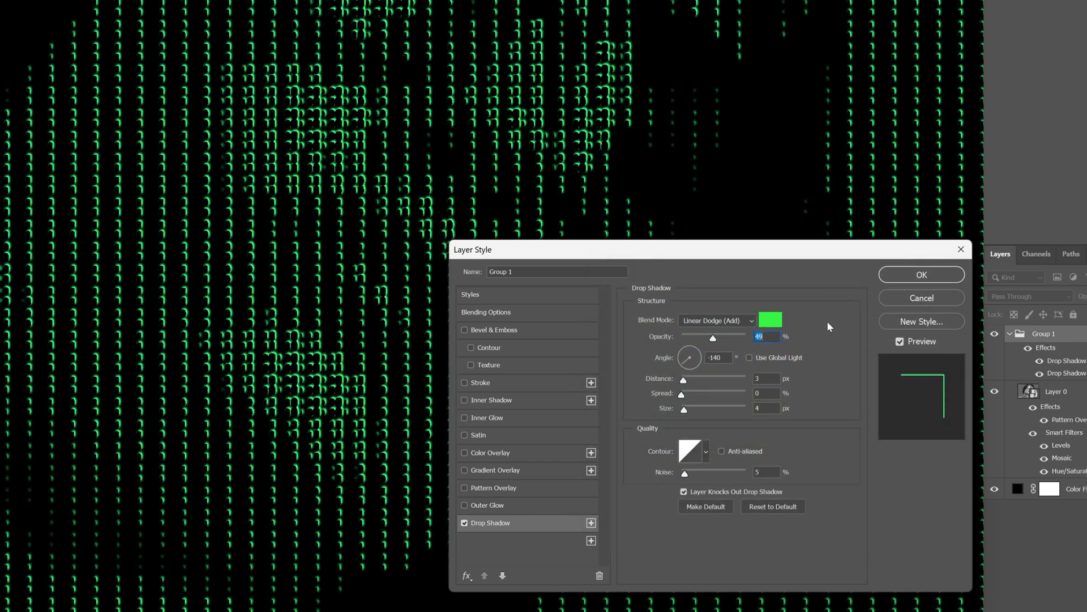
drag(688, 358, 687, 355)
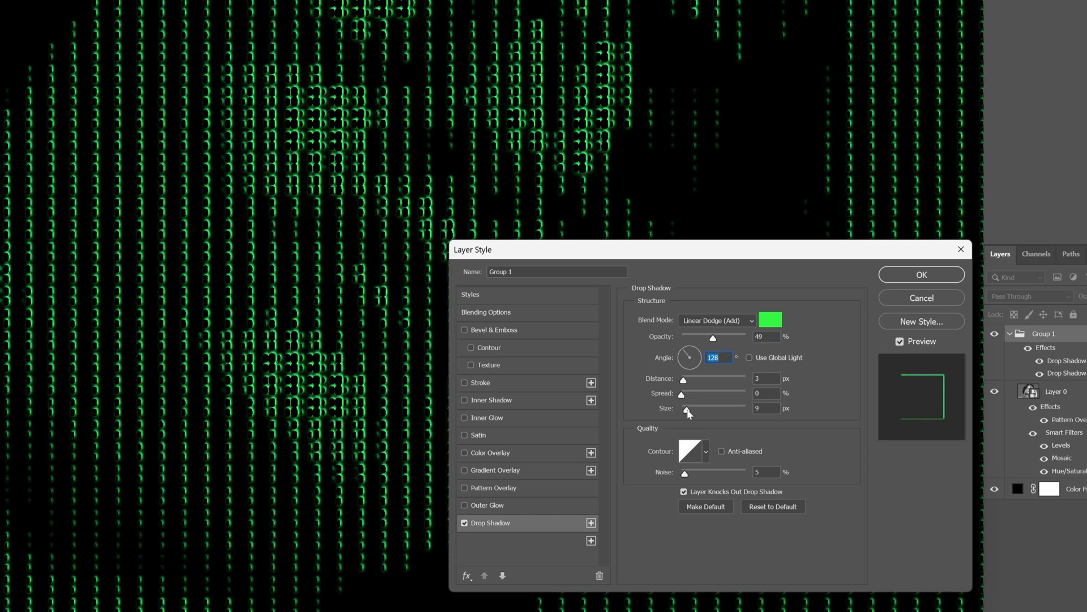
drag(684, 409, 688, 409)
Step: Add another drop shadow in cyan and widen it to about 90 px
click(591, 522)
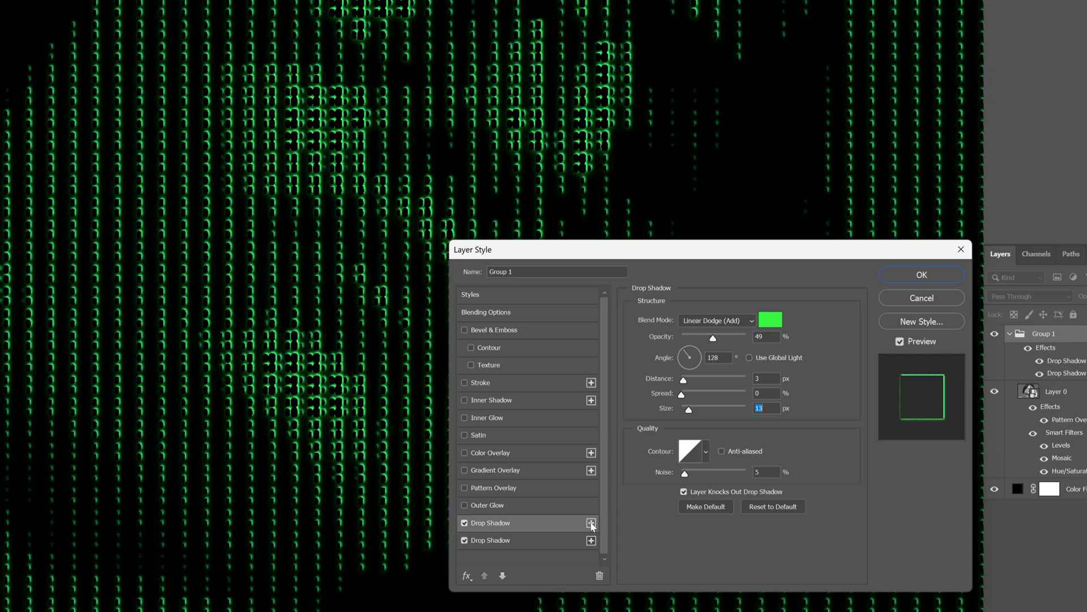
click(771, 320)
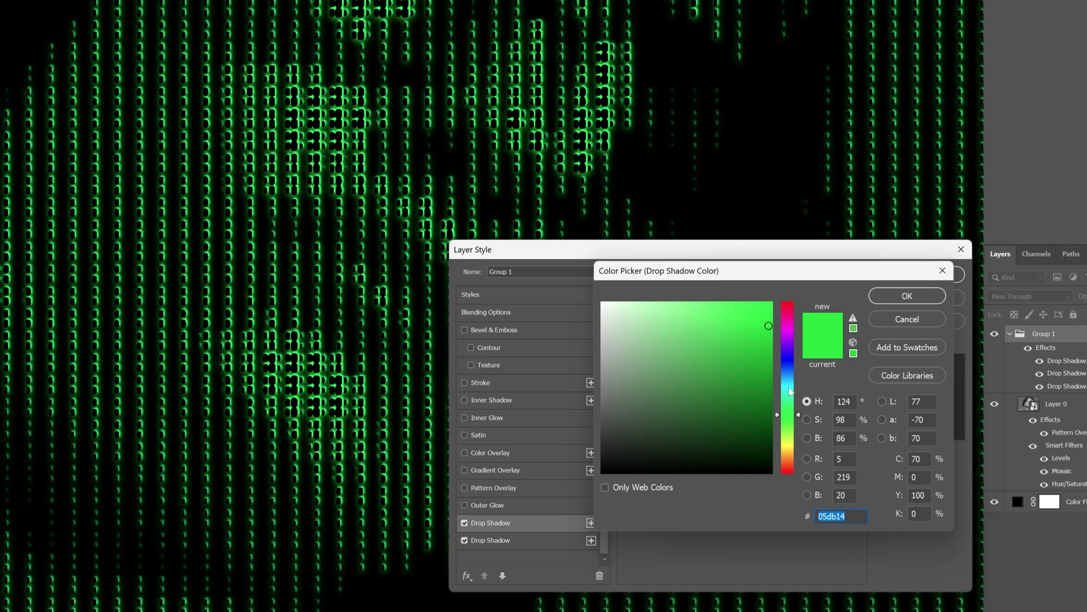
drag(790, 392, 787, 389)
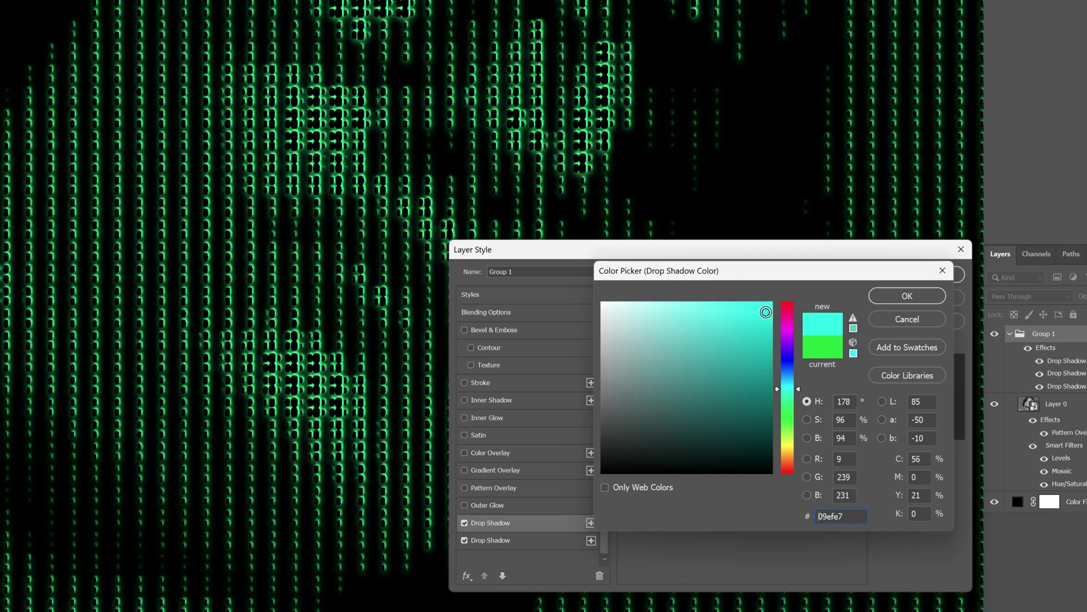
click(889, 291)
drag(698, 408, 708, 408)
Step: Add a bright green drop shadow enlarged to about 120 px
click(591, 522)
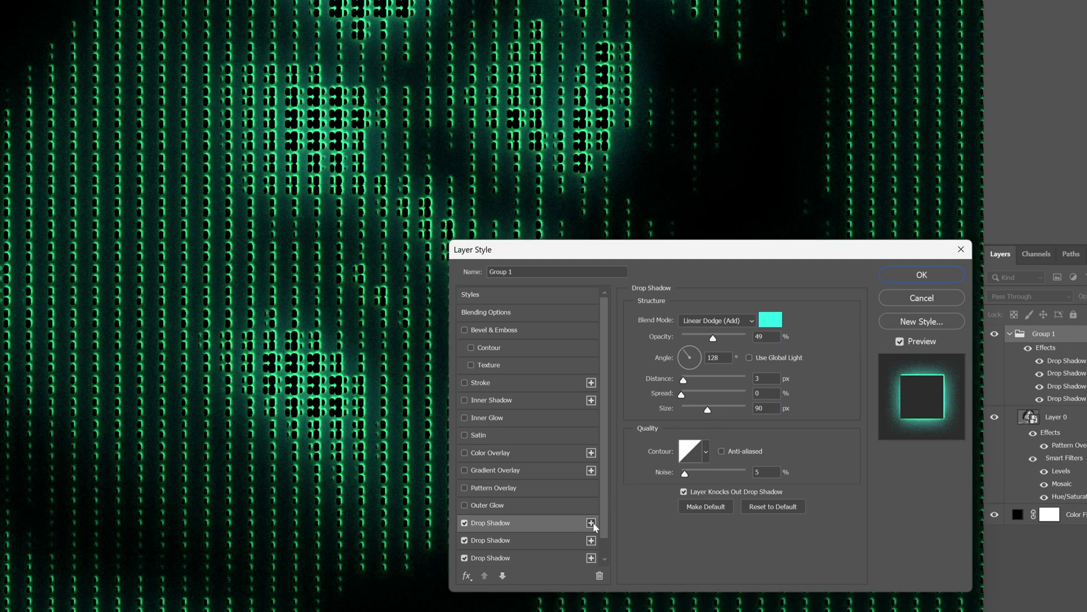
click(770, 320)
click(787, 416)
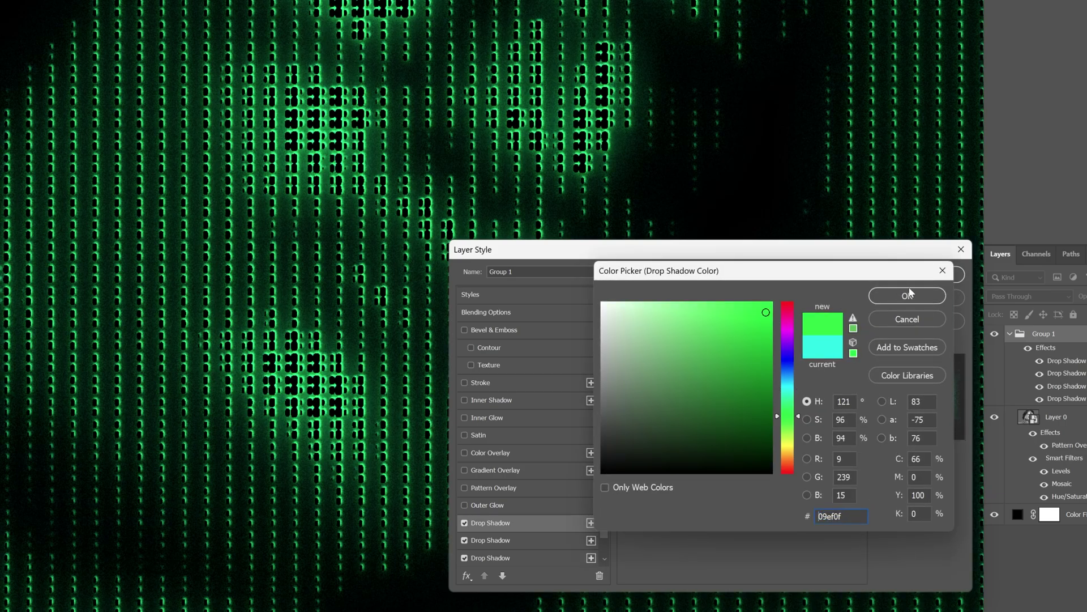
click(908, 295)
drag(714, 411, 716, 385)
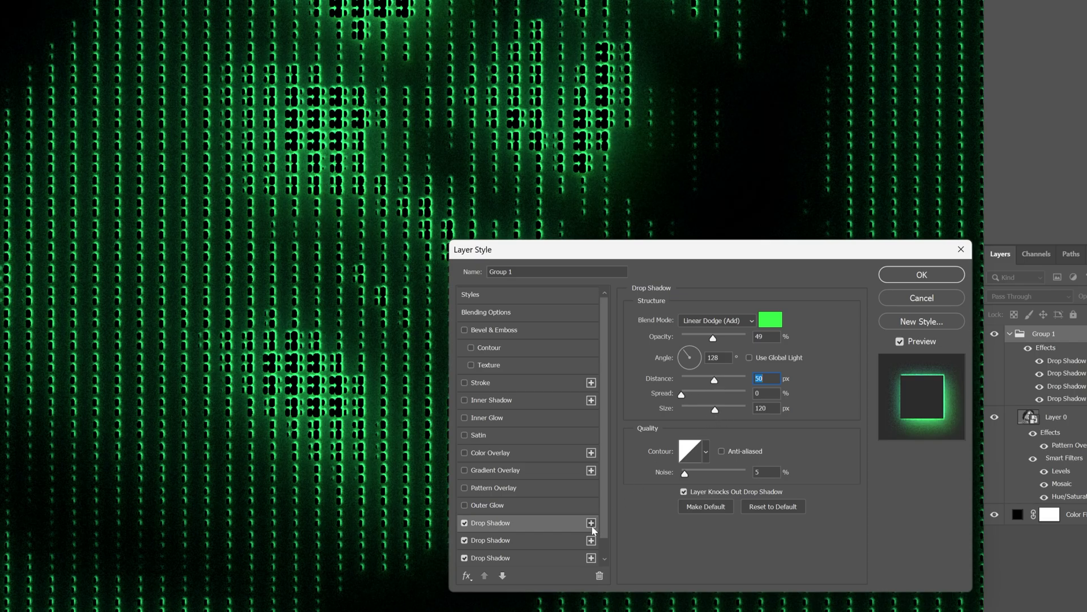
Step: Add a fifth drop shadow in blue at -144°, 191 px distance and 250 px size
click(591, 524)
click(769, 321)
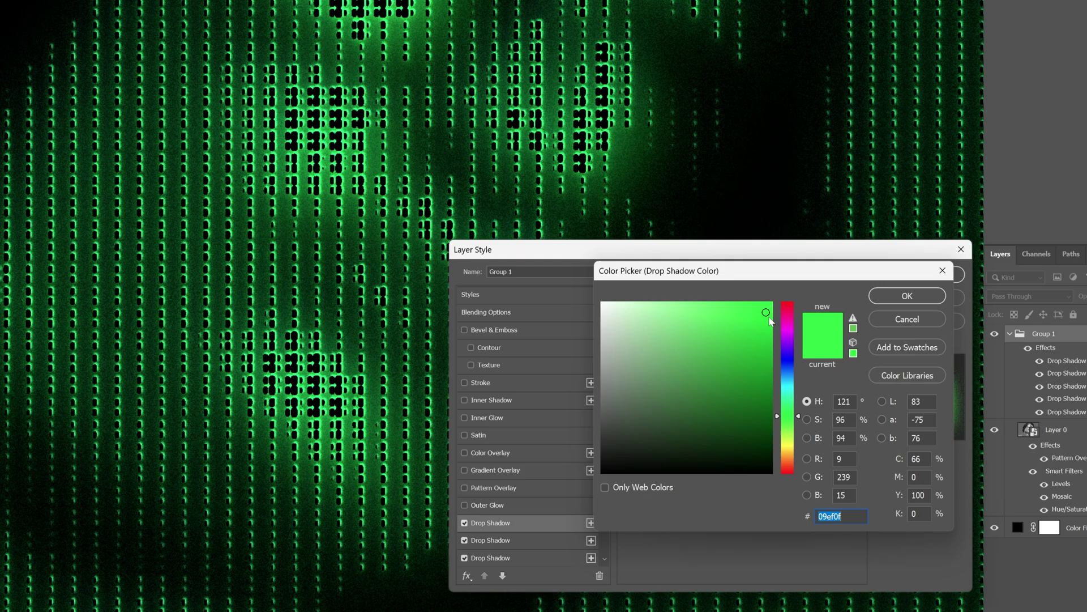
drag(784, 372, 791, 380)
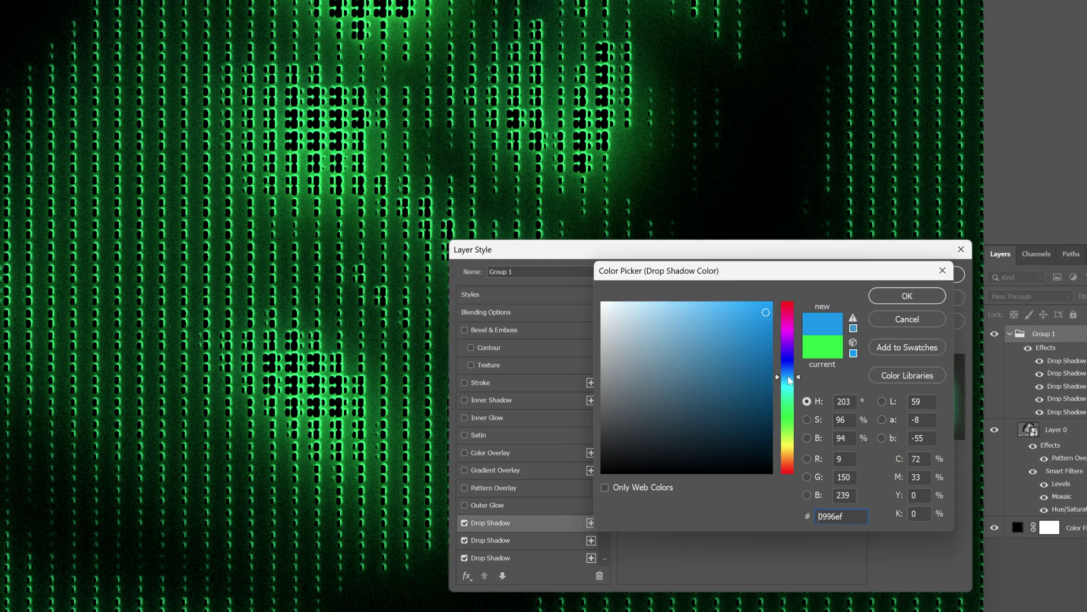
click(901, 296)
click(686, 364)
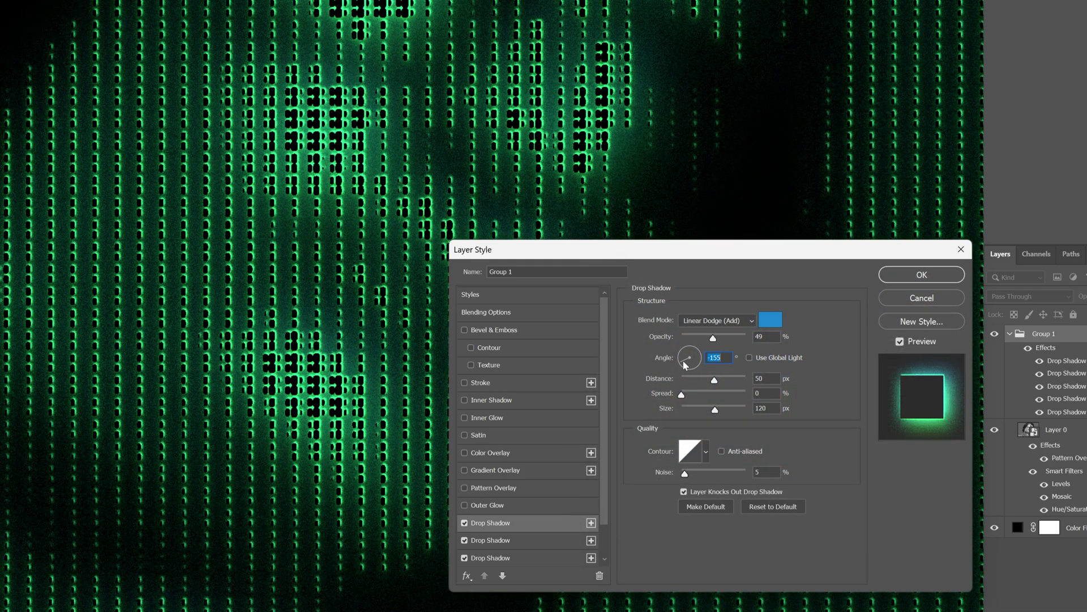
drag(715, 379, 746, 409)
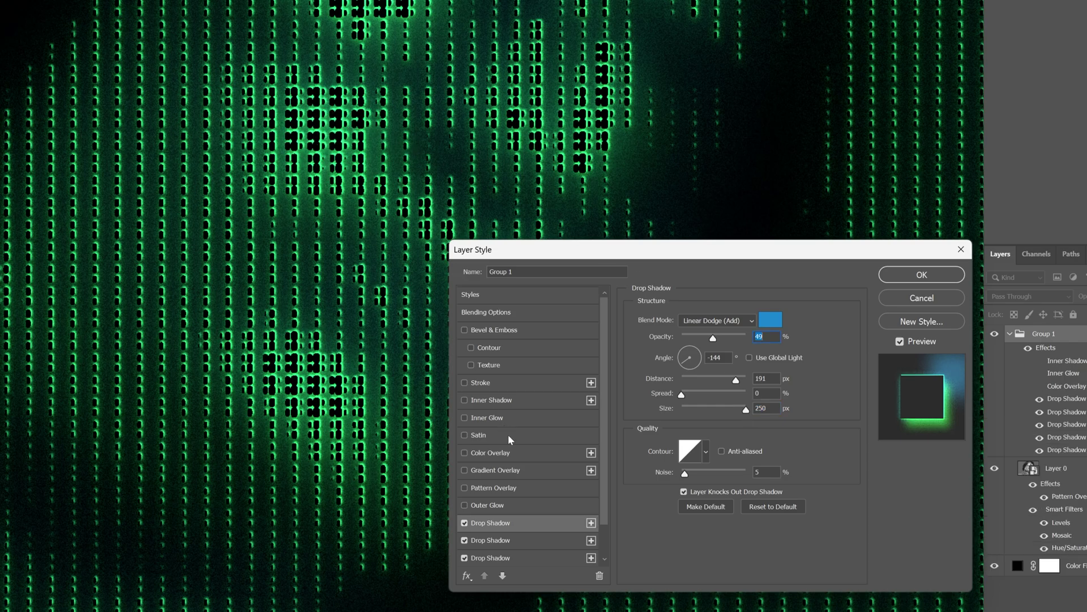
Step: Give Group 1 a white Color Overlay at 93% opacity and a 5 px Outer Glow
click(491, 453)
click(770, 319)
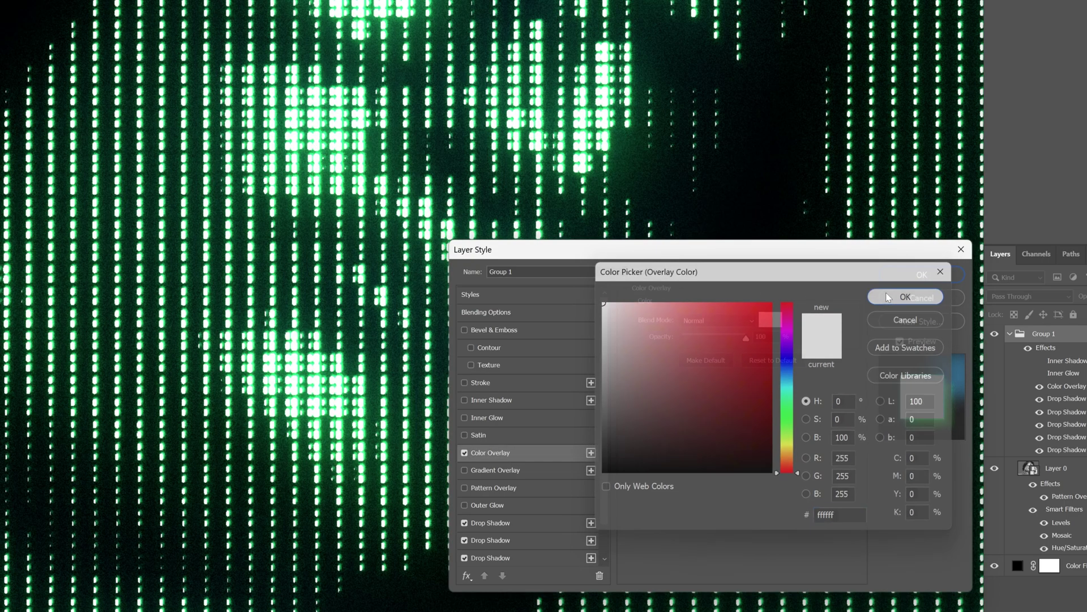
click(885, 293)
click(488, 505)
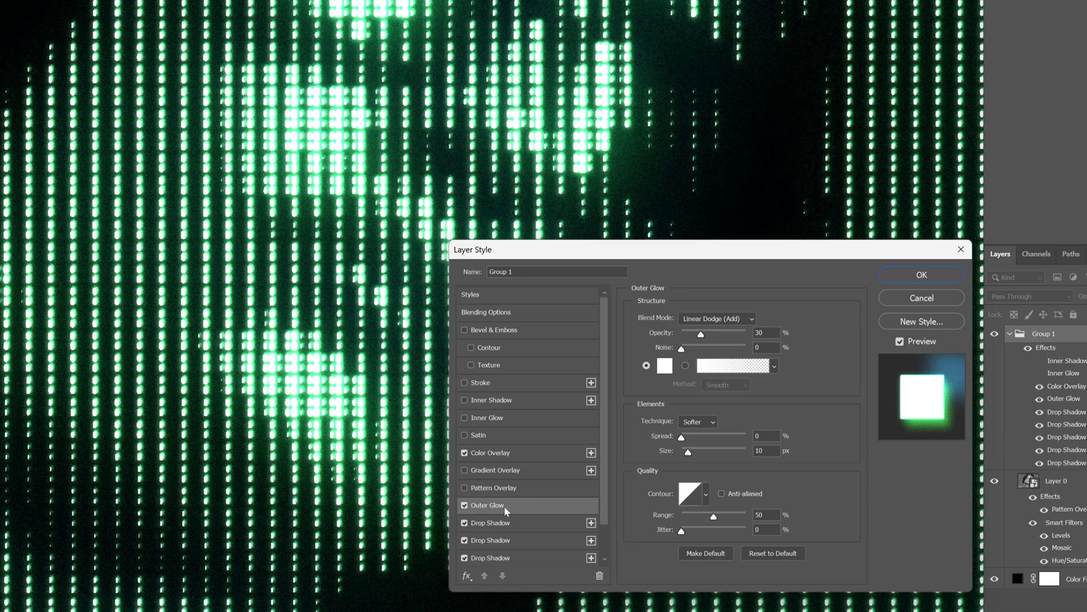
drag(689, 453, 684, 453)
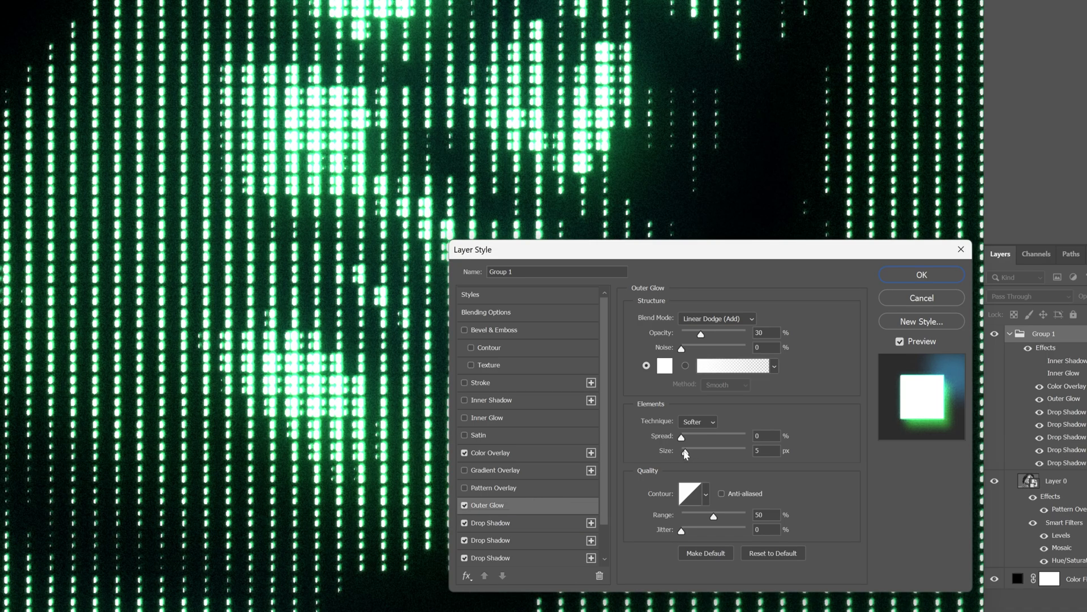
click(498, 453)
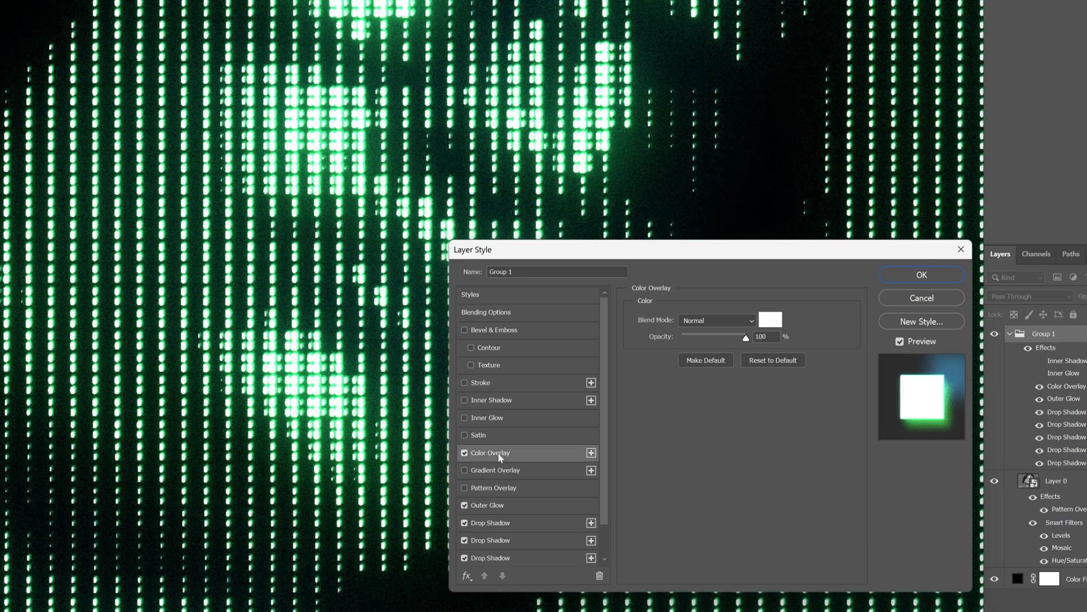
drag(744, 339, 743, 340)
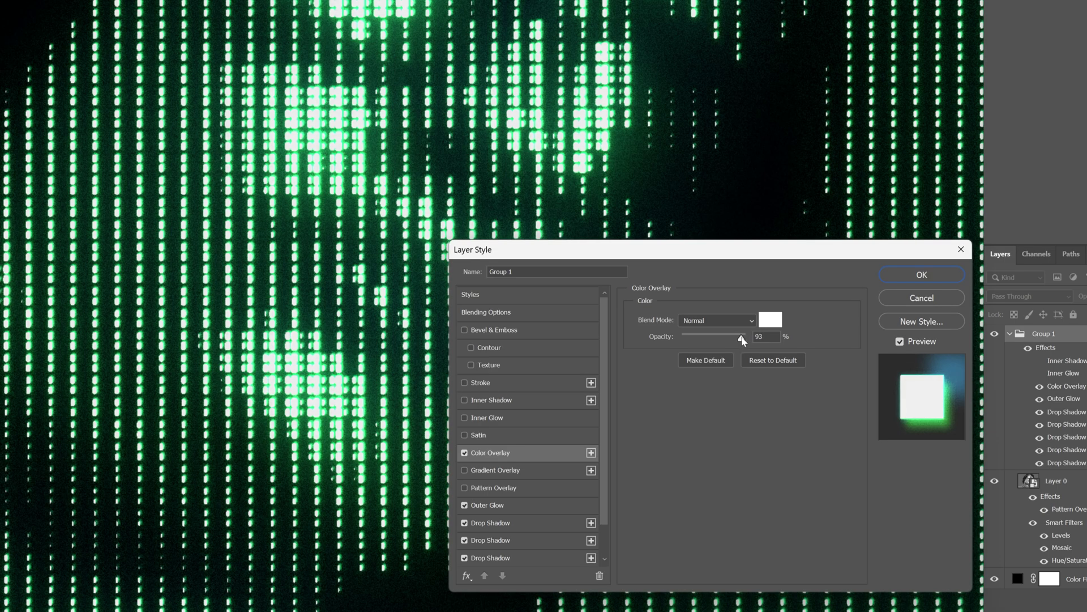